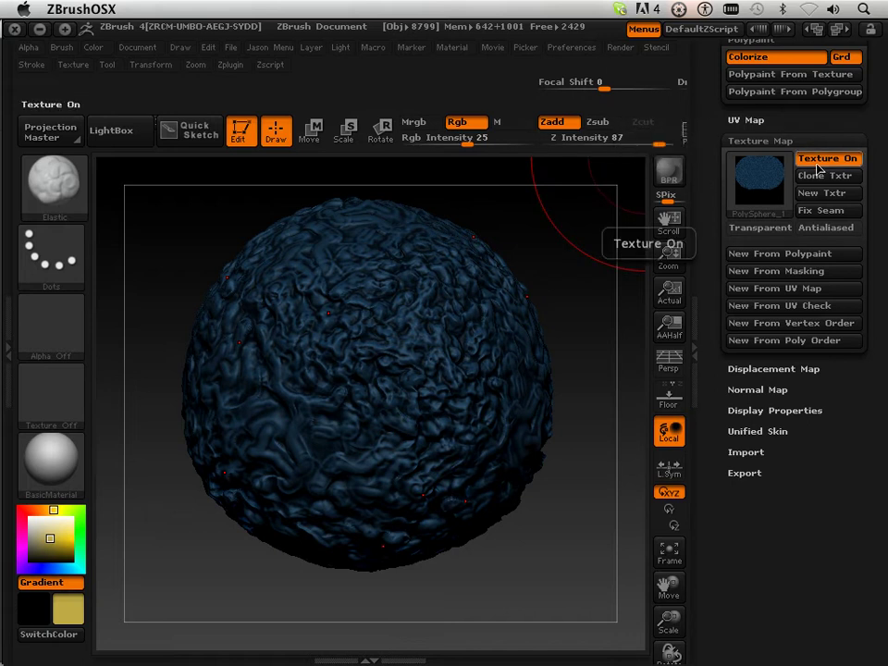
Turn off the texture map on the sphere so its polypaint shows.
left_click(230, 65)
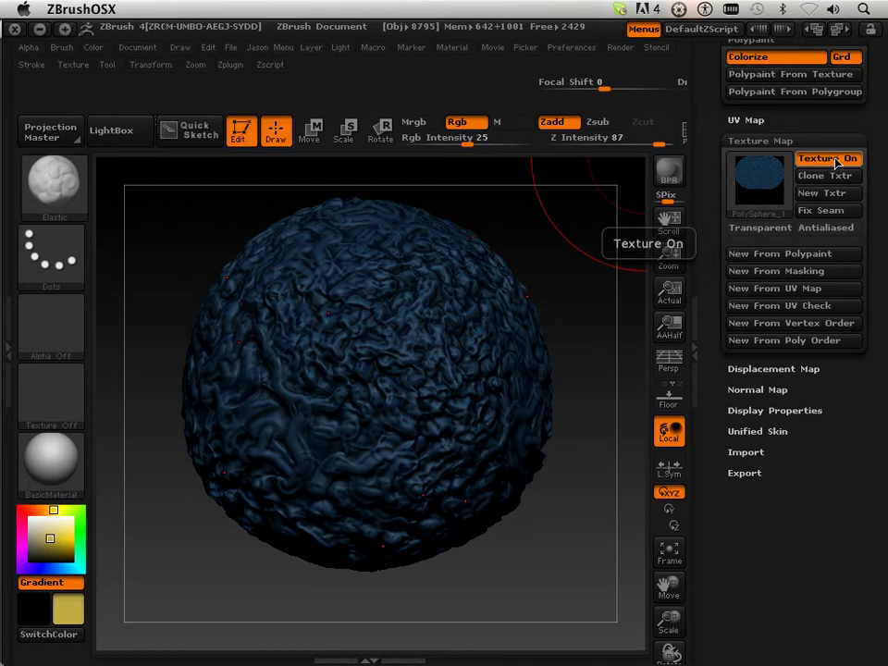
left_click(828, 164)
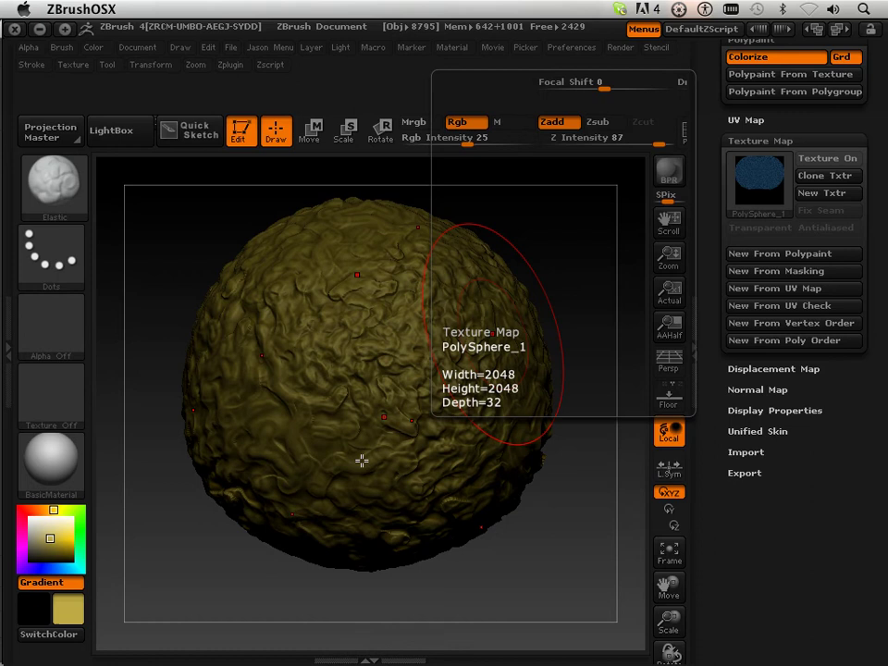
left_click_drag(713, 90, 713, 182)
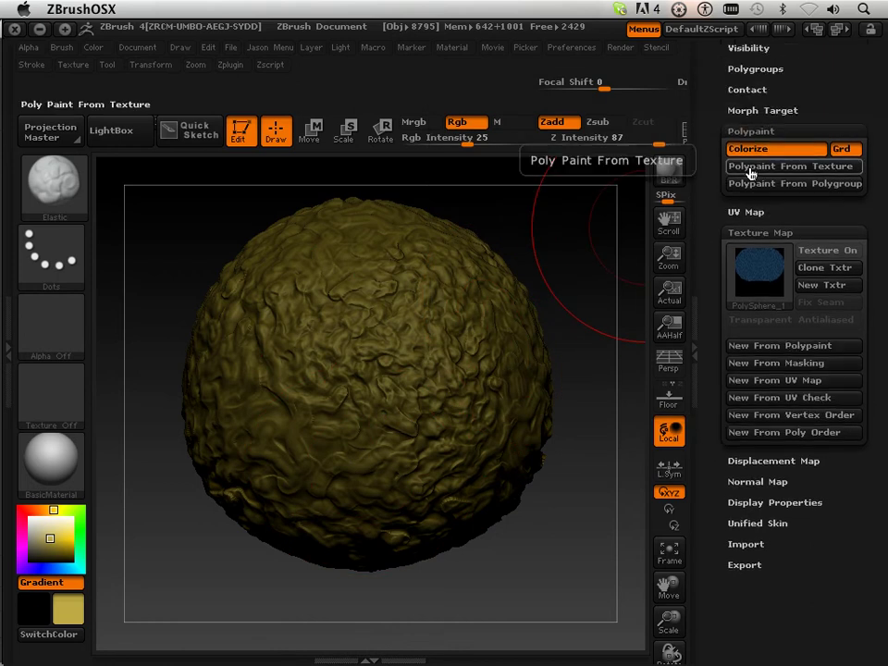
mouse_move(709, 86)
left_mouse_down()
mouse_move(705, 380)
mouse_move(709, 102)
left_mouse_up()
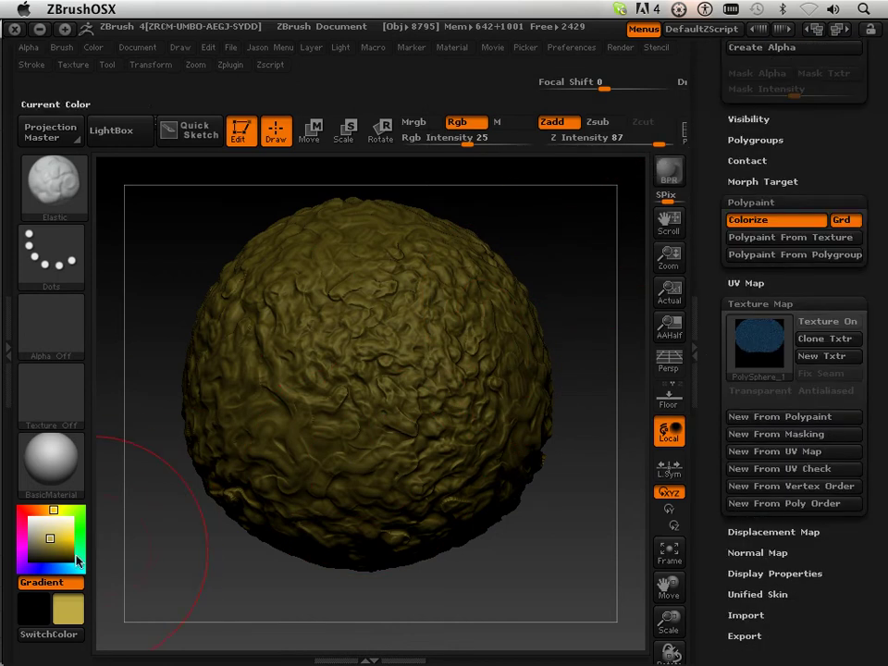
Set the current color to white (RGB 255, 255, 255) and fill the masked sphere with it.
left_click(29, 517)
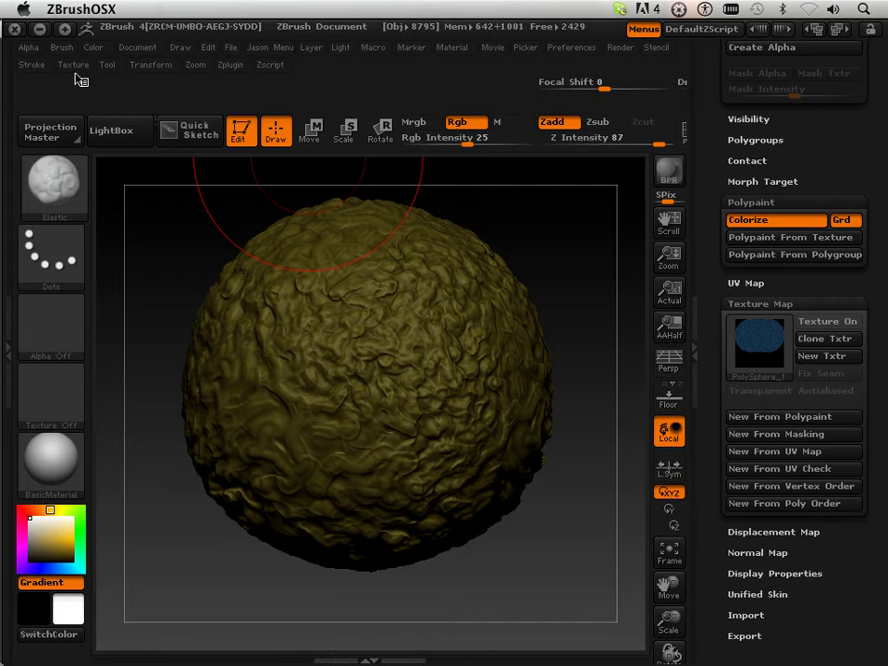
left_click(94, 48)
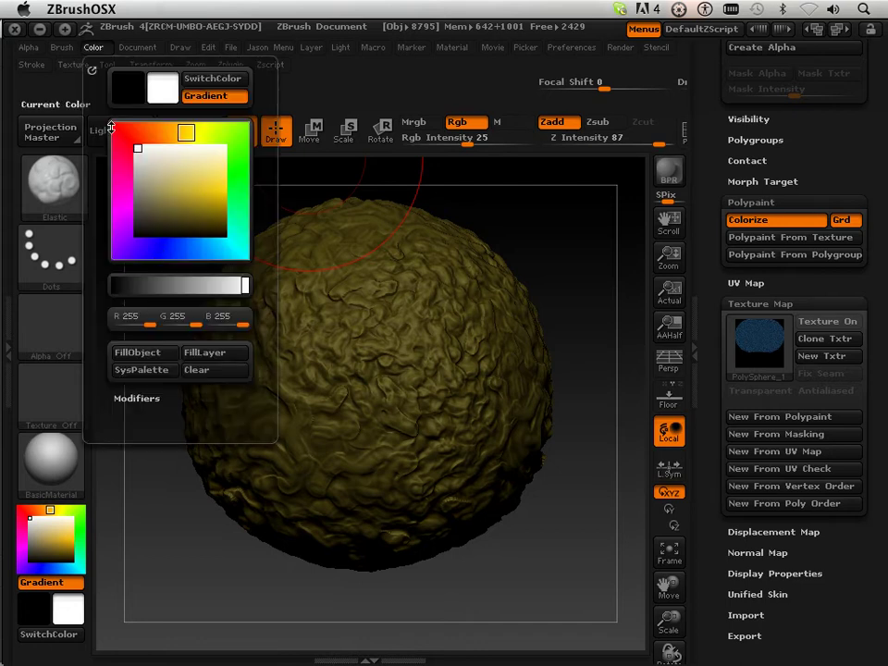
left_click(167, 353)
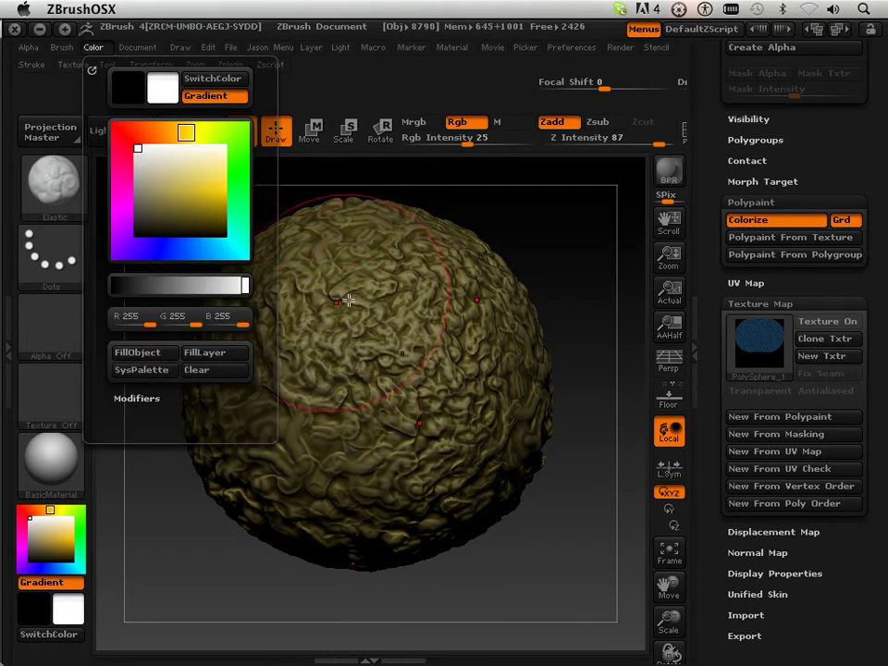
key("ctrl")
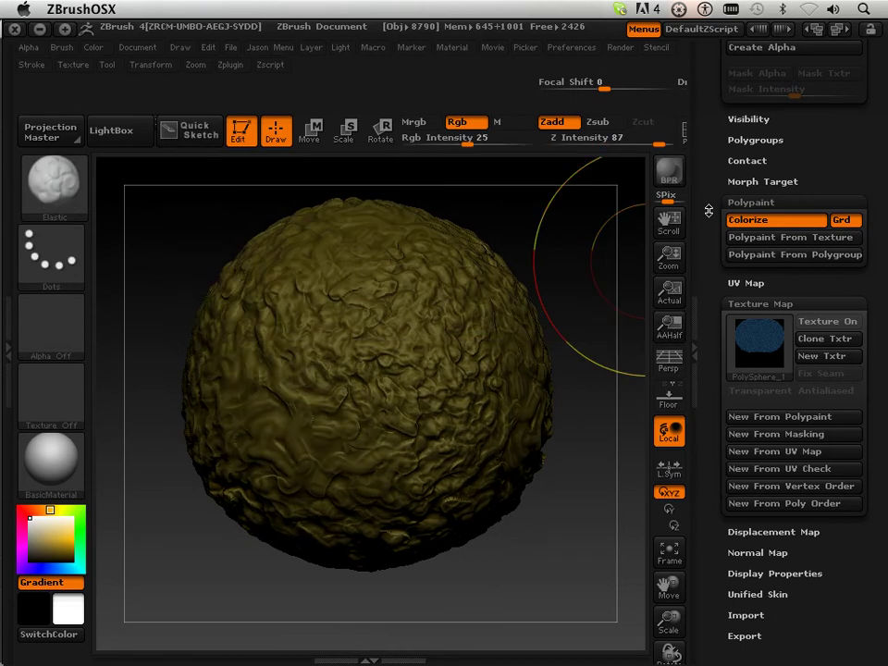
Clear the mask on the sphere and fill the object with white again.
scroll(717, 288, "up", 5)
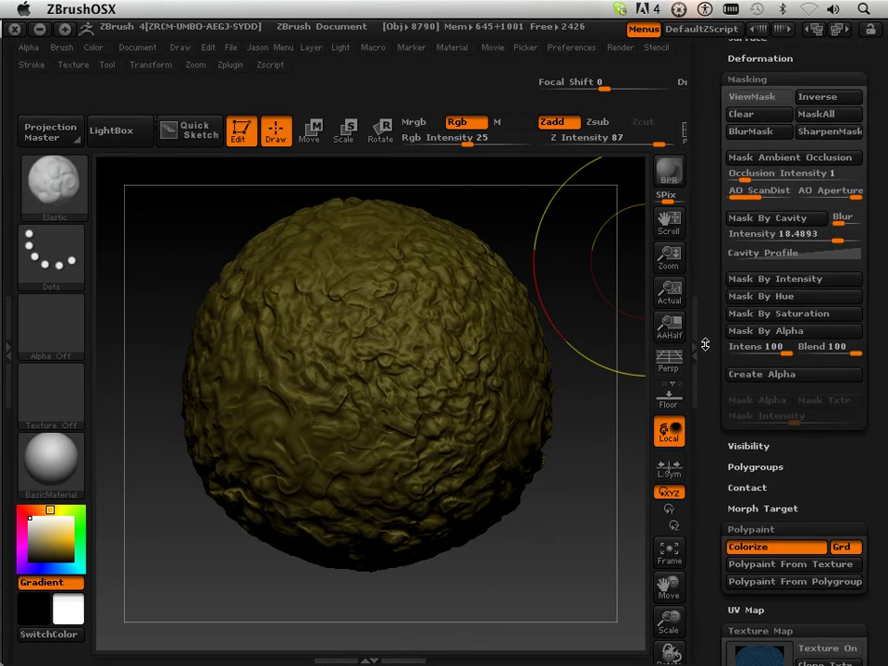
left_click_drag(704, 344, 704, 364)
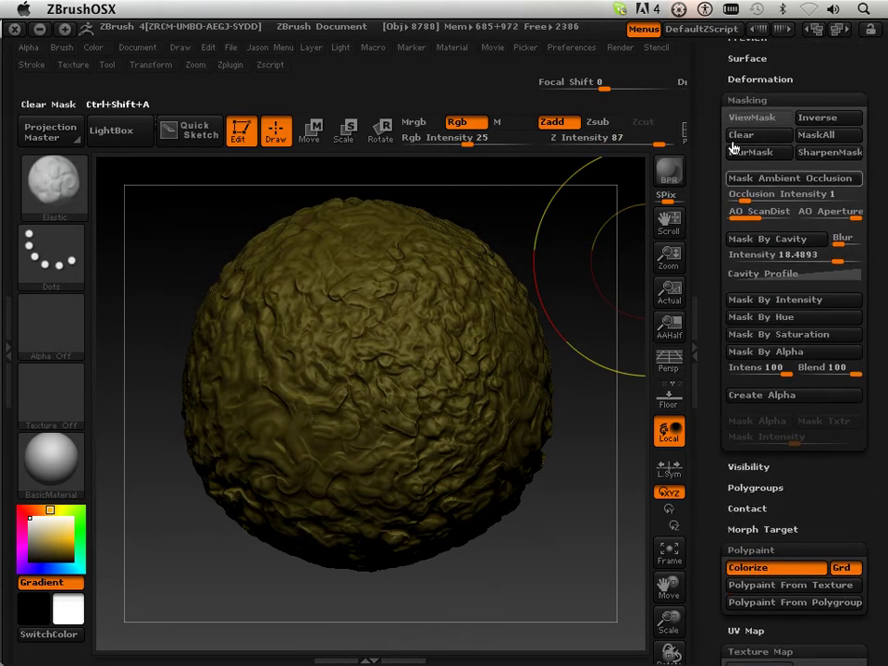
left_click(736, 140)
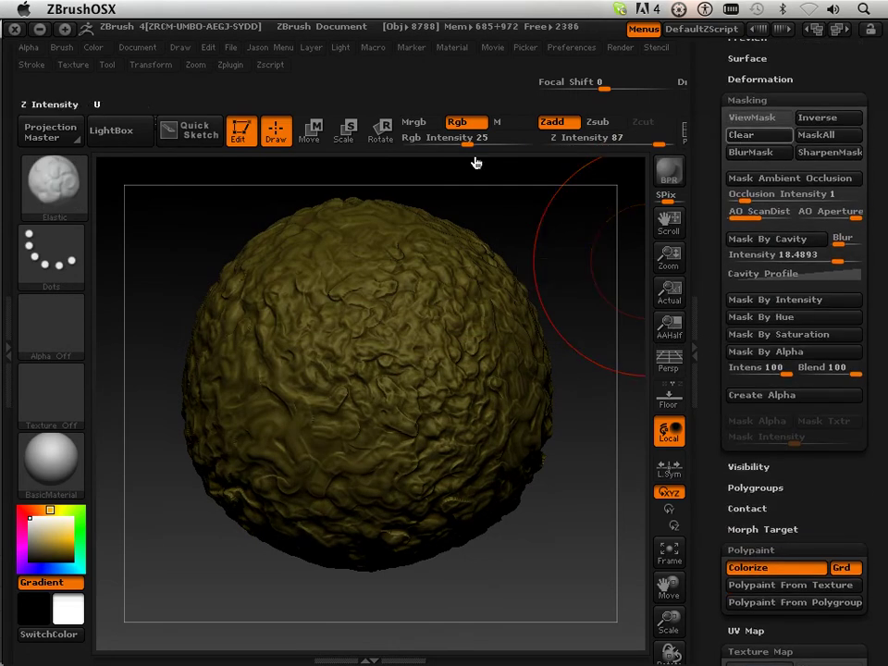
left_click(93, 48)
left_click(139, 352)
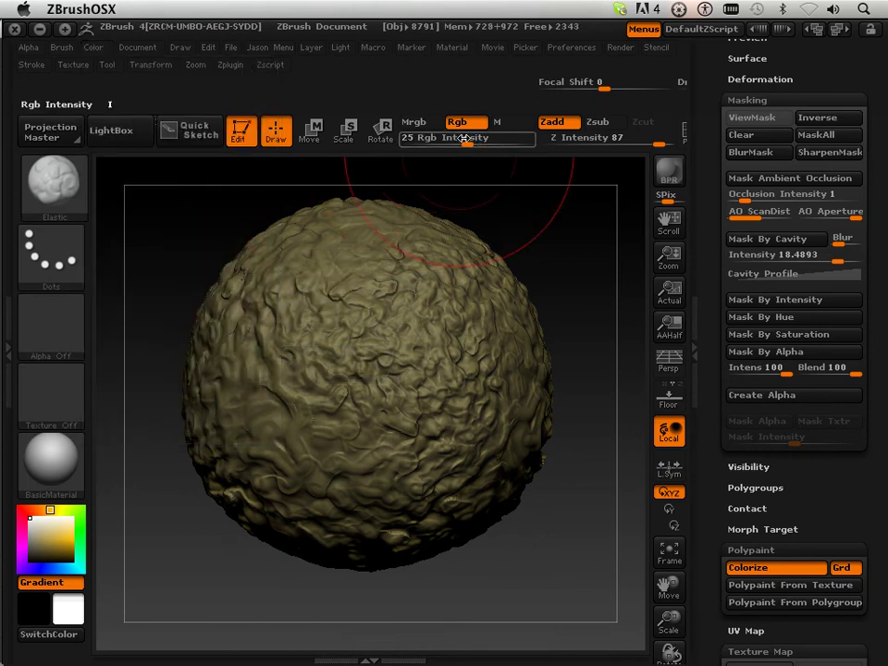
Set the Rgb Intensity to 100 and fill the whole sphere with solid white.
left_click_drag(464, 142, 534, 146)
left_click(93, 48)
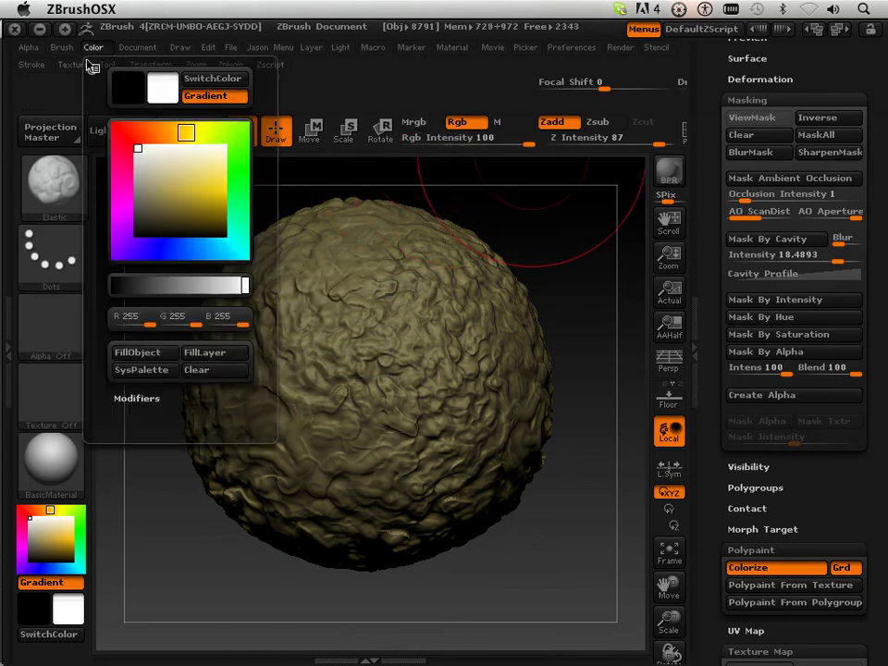
left_click(147, 353)
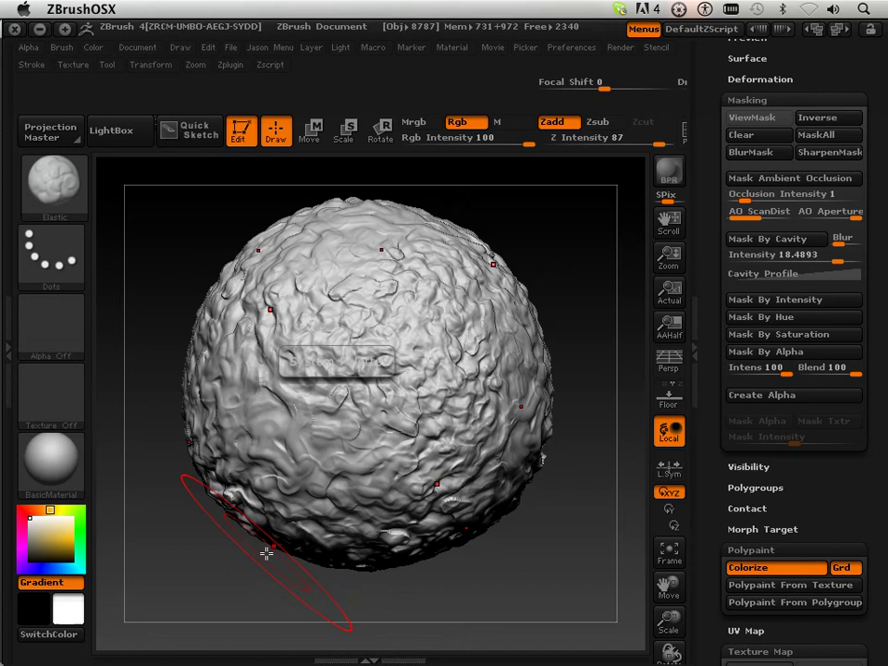
mouse_move(541, 540)
left_mouse_down()
mouse_move(541, 551)
mouse_move(546, 542)
left_mouse_up()
Add a new layer to the sphere and name it text1.
left_click_drag(713, 193, 709, 362)
scroll(708, 362, "up", 10)
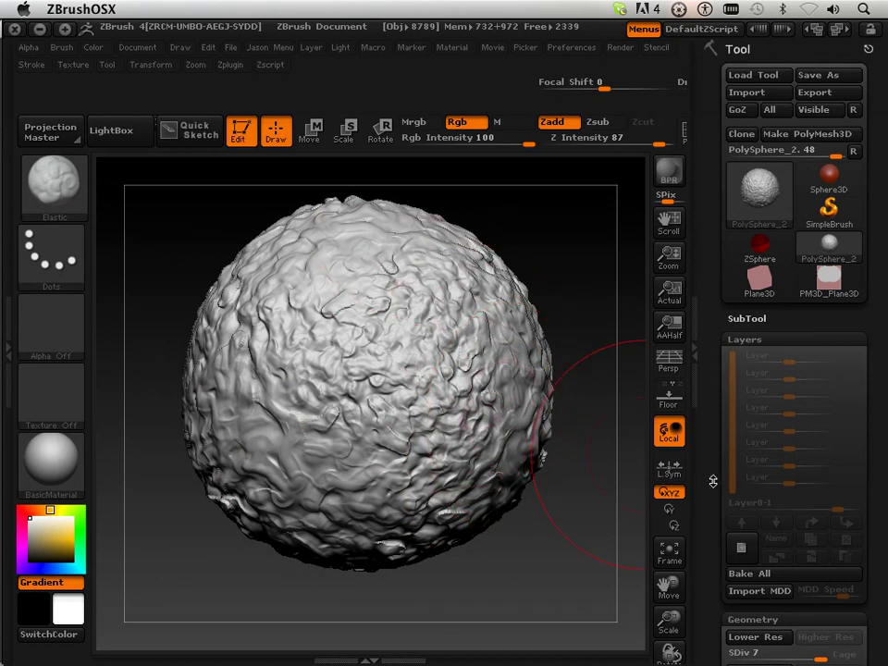
left_click_drag(713, 481, 717, 458)
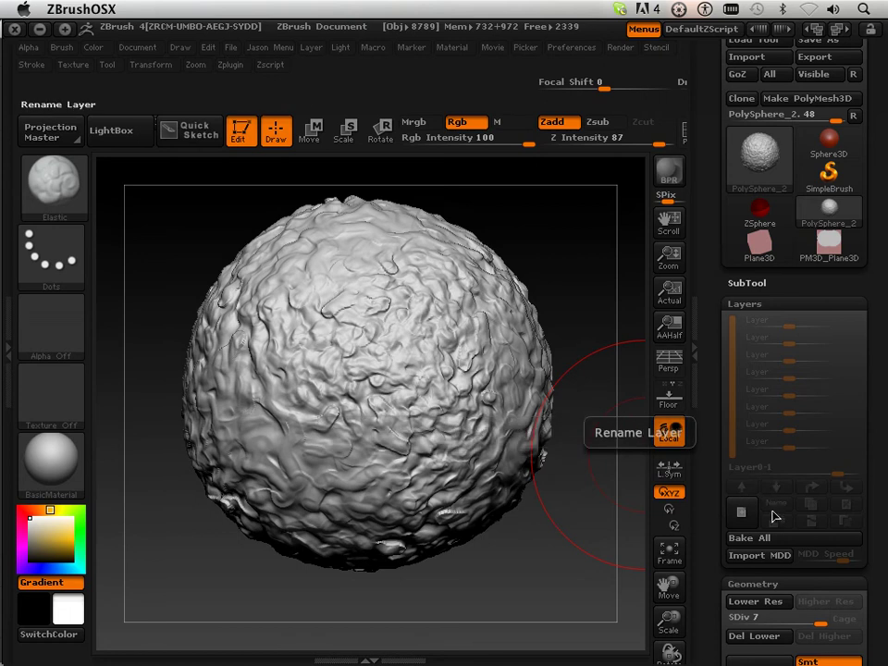
left_click_drag(718, 500, 718, 479)
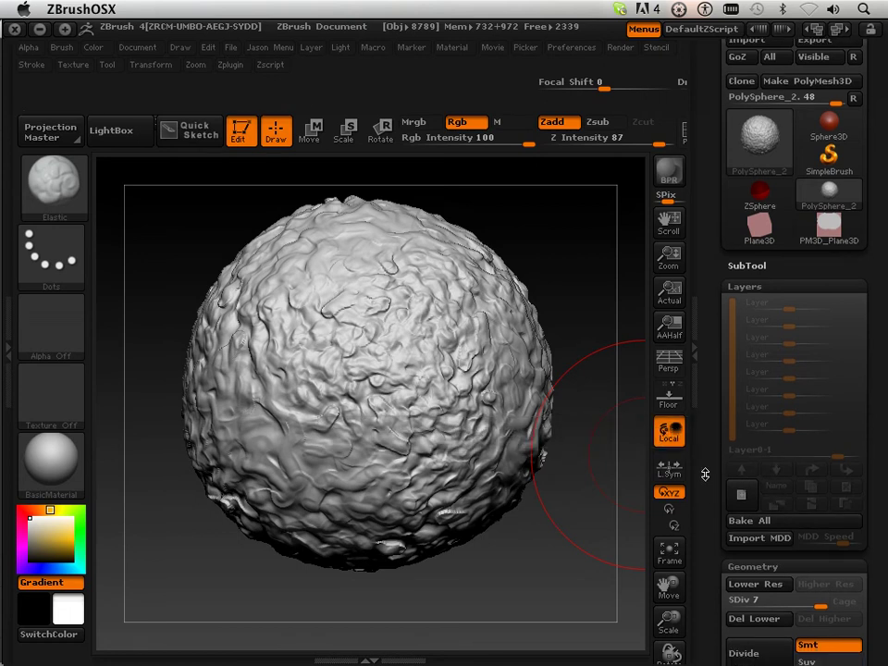
left_click(738, 486)
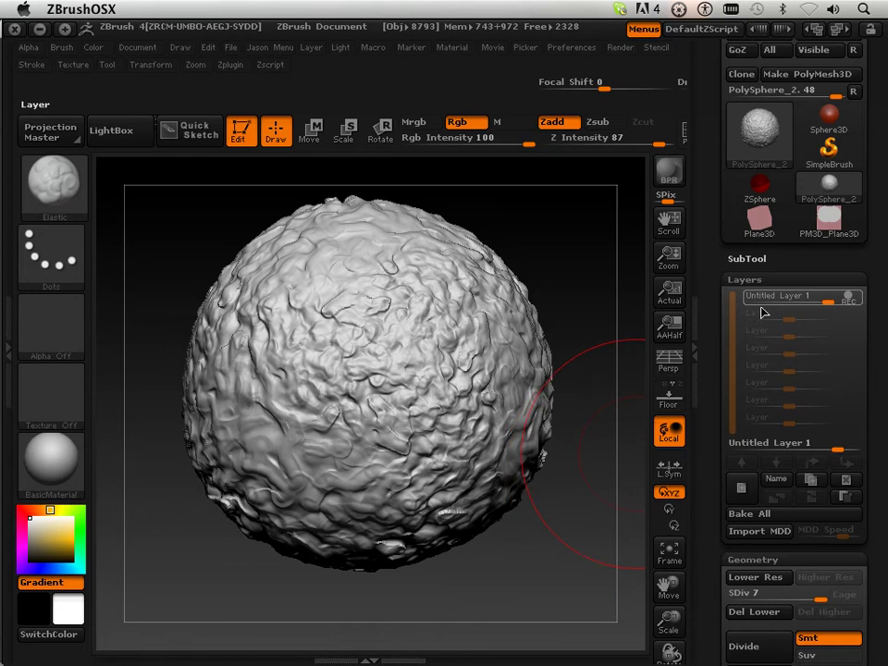
left_click(779, 478)
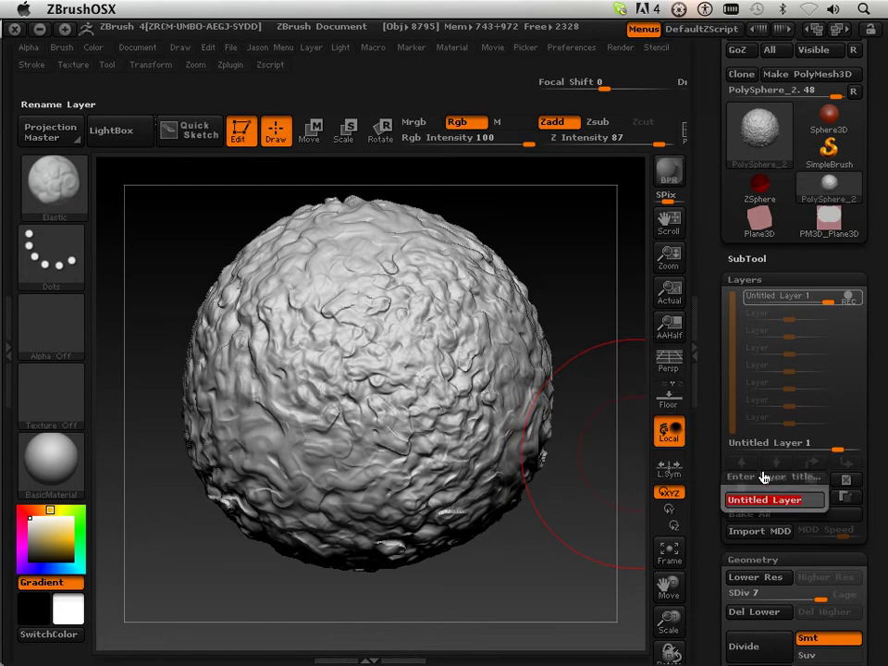
type("text1")
key("Return")
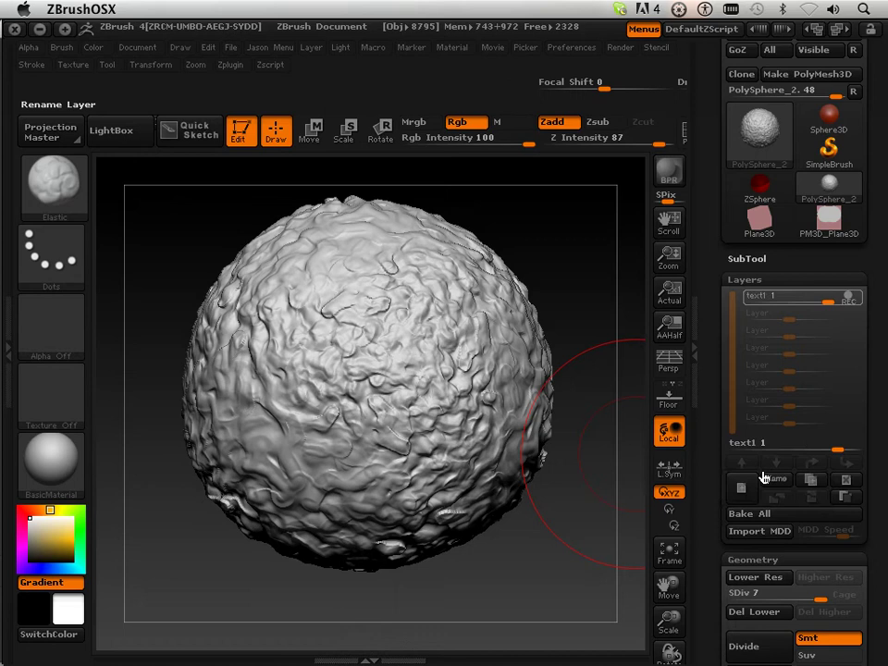
Pick a dark brown (R 79, G 64, B 17) and try to fill the sphere with it on the text1 layer.
left_click_drag(574, 587, 569, 584)
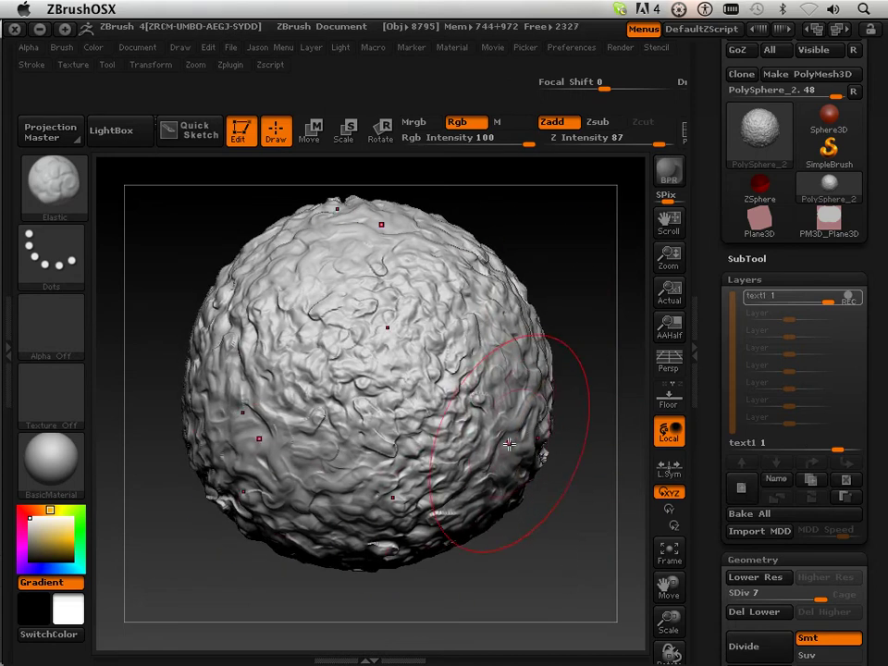
left_click(52, 553)
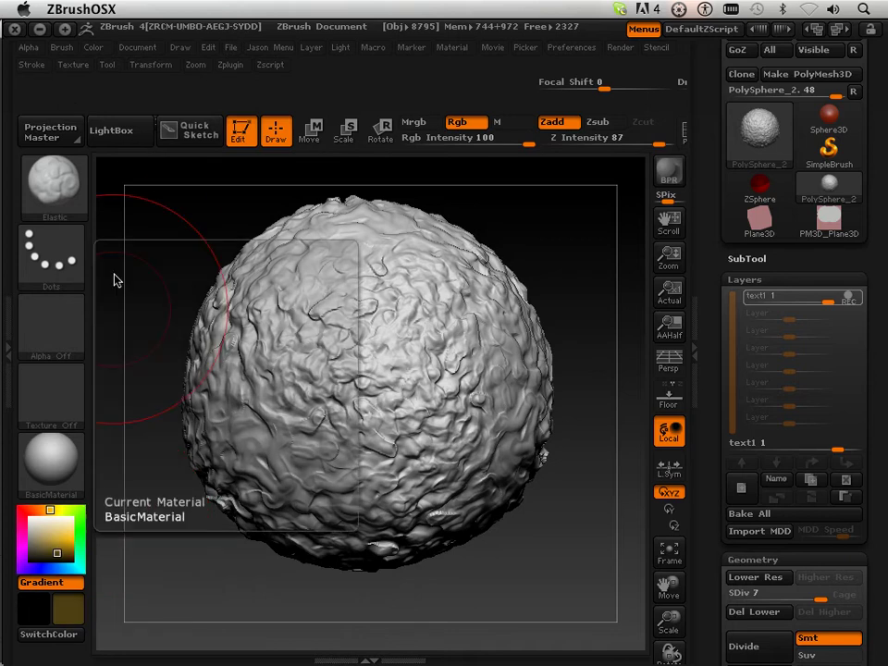
left_click(94, 49)
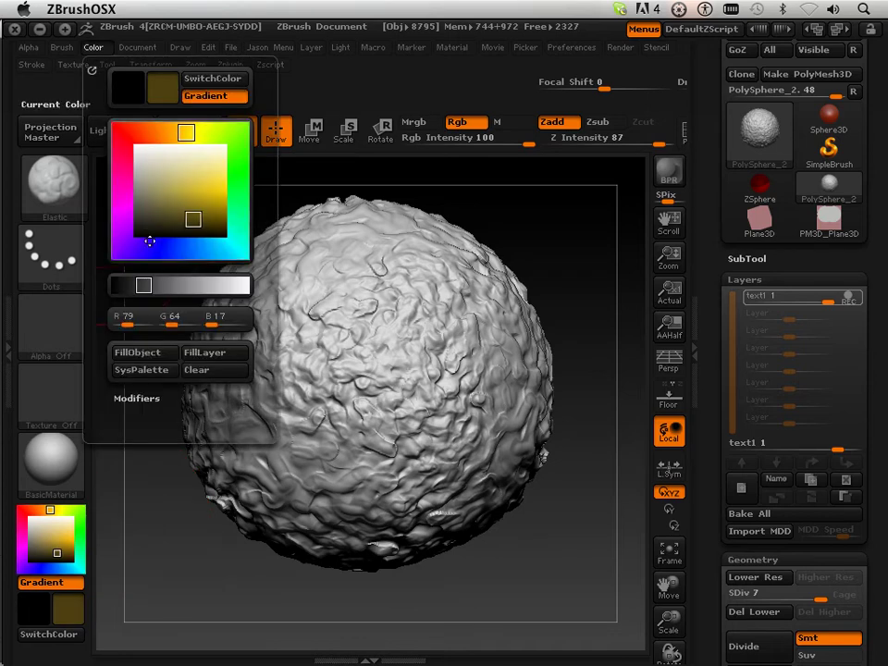
left_click(153, 361)
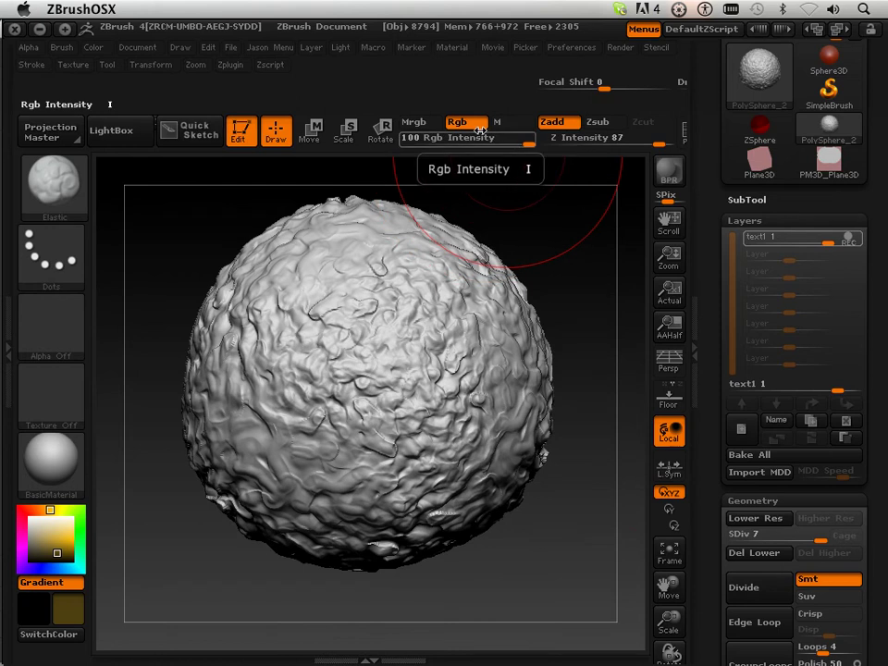
left_click(93, 47)
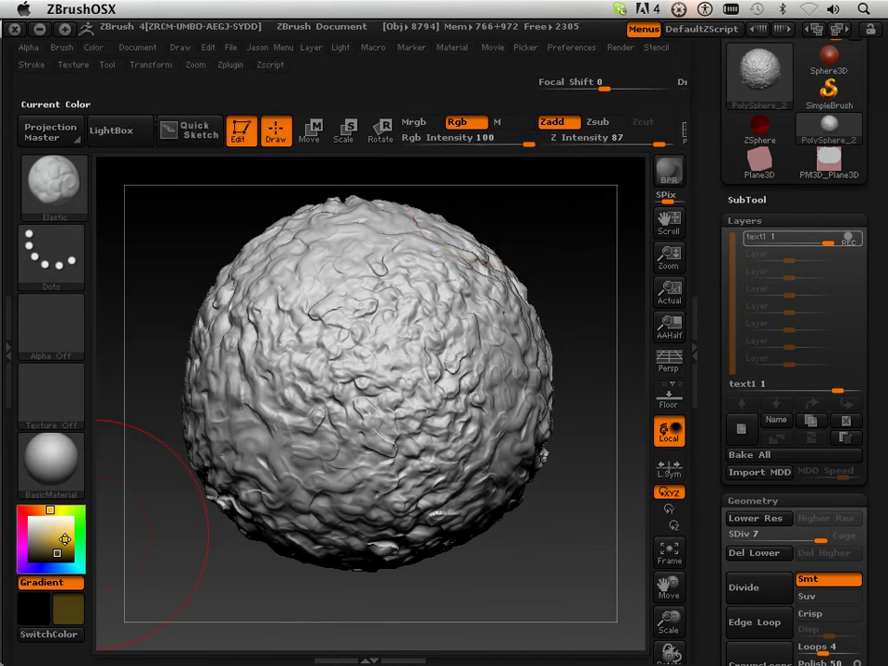
Switch to the Standard brush and clear the mask on the sphere.
left_click(67, 196)
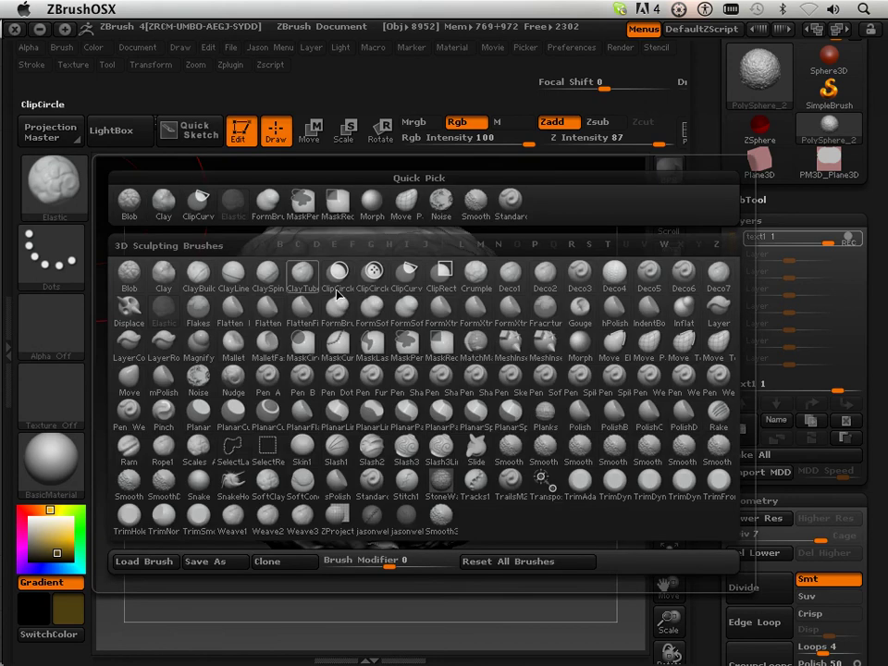
left_click(506, 220)
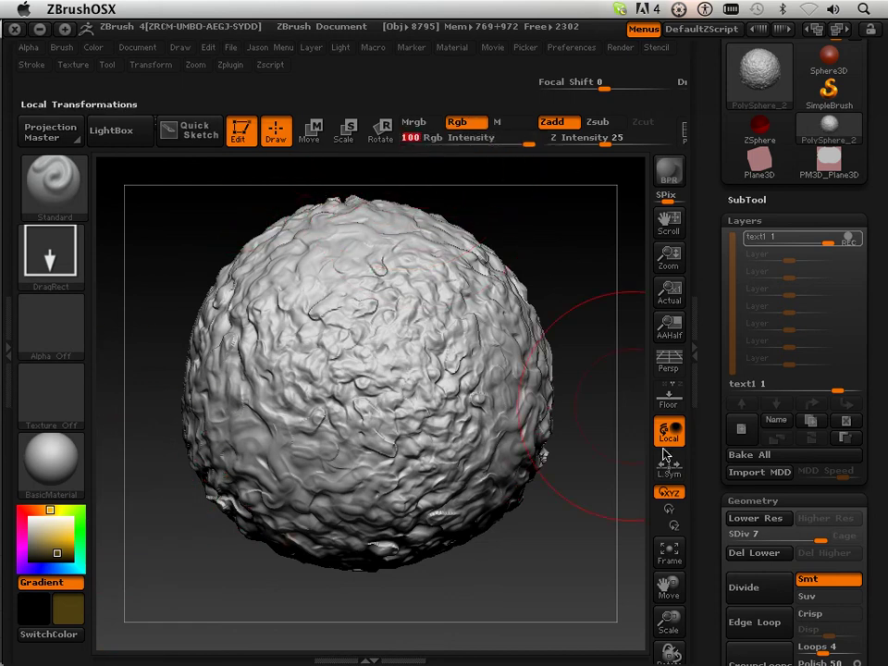
scroll(732, 345, "down", 10)
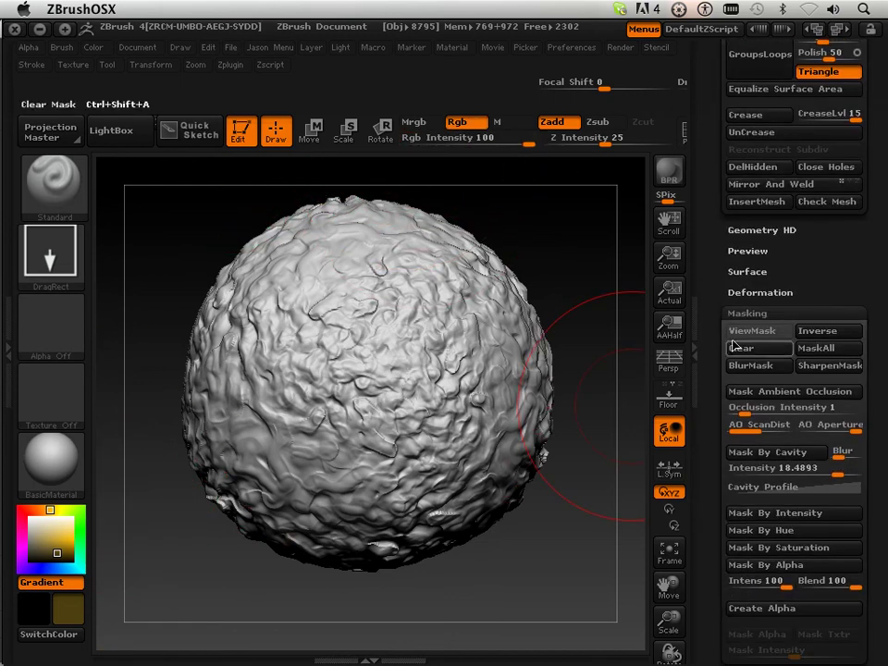
left_click(741, 350)
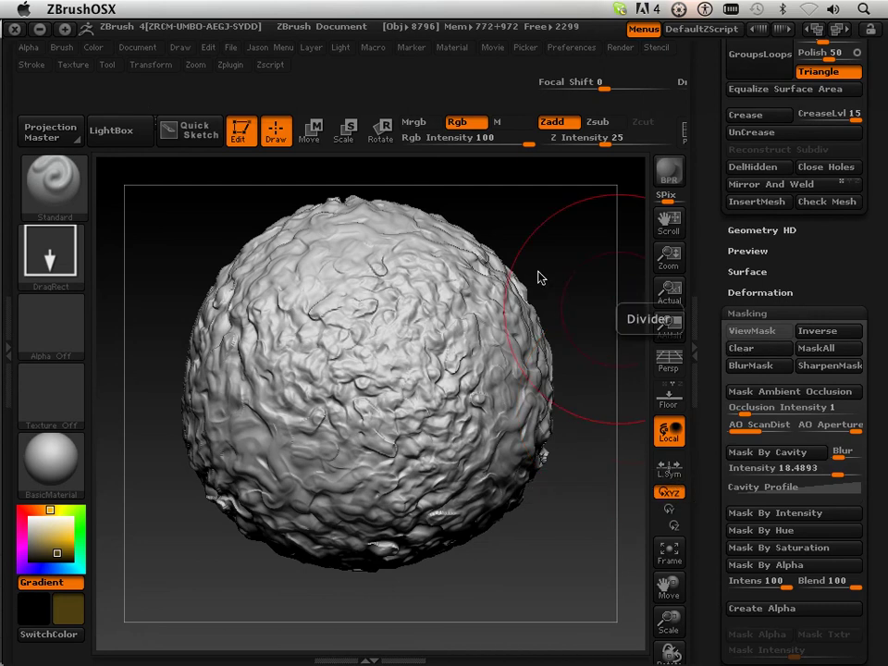
Turn off Zadd and color the whole sphere dark brown on the text1 layer.
left_click(94, 47)
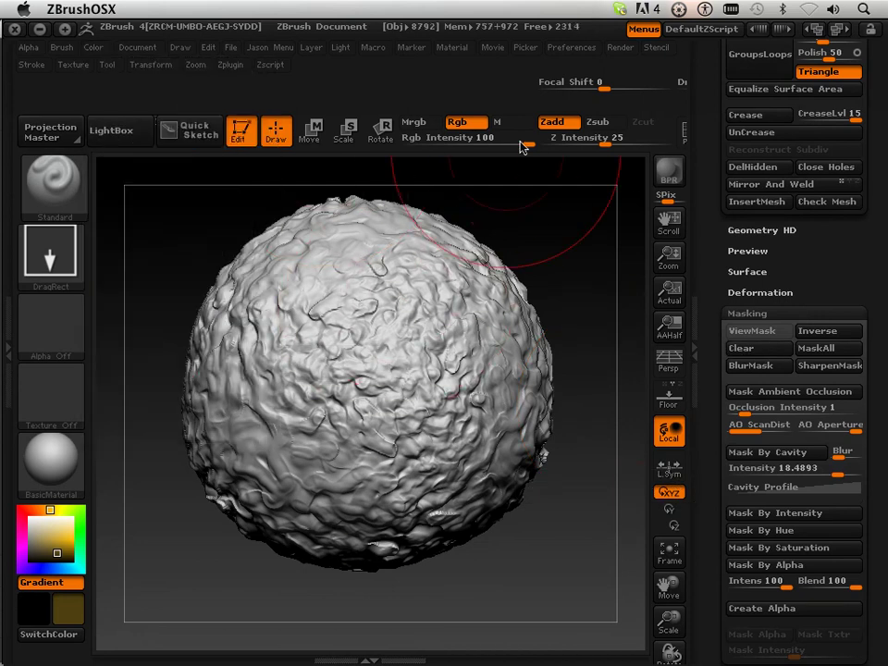
left_click(563, 125)
mouse_move(392, 340)
left_mouse_down()
mouse_move(353, 374)
mouse_move(366, 487)
mouse_move(371, 289)
mouse_move(267, 419)
mouse_move(218, 598)
mouse_move(279, 299)
left_mouse_up()
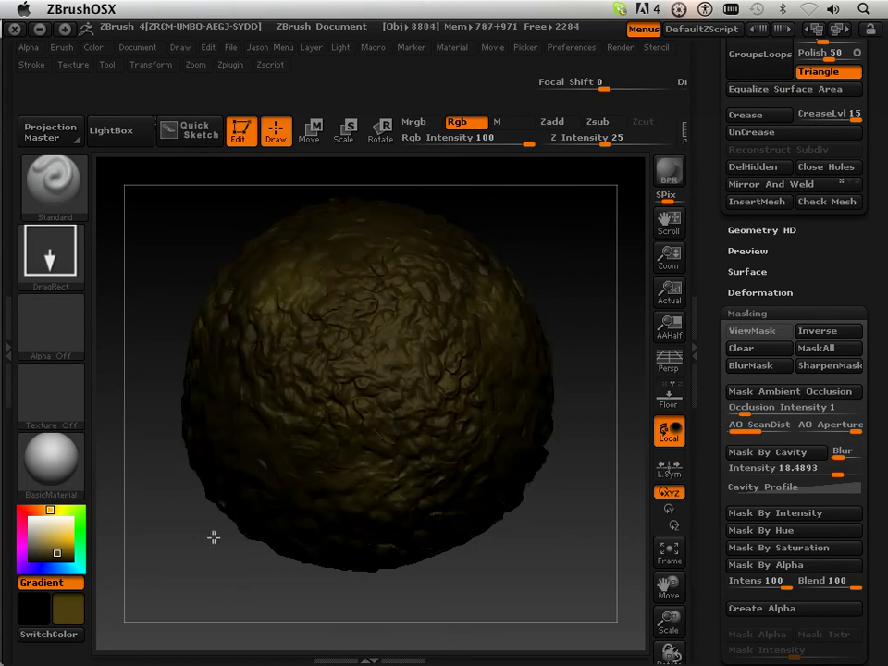
mouse_move(560, 206)
left_mouse_down()
mouse_move(477, 244)
mouse_move(404, 262)
mouse_move(448, 266)
mouse_move(434, 279)
left_mouse_up()
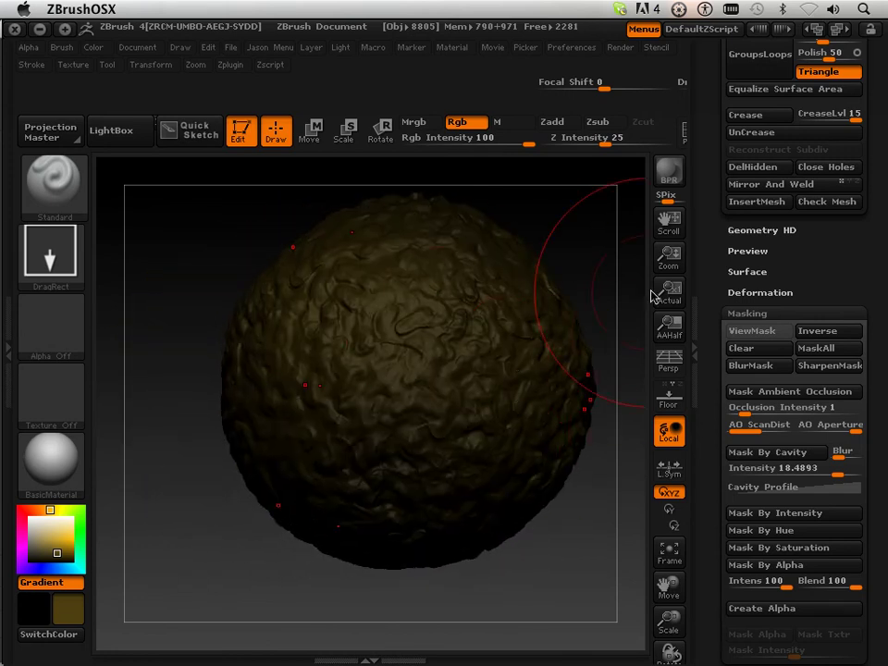
Add a new layer above text1 on the sphere and name it text2.
scroll(712, 191, "up", 10)
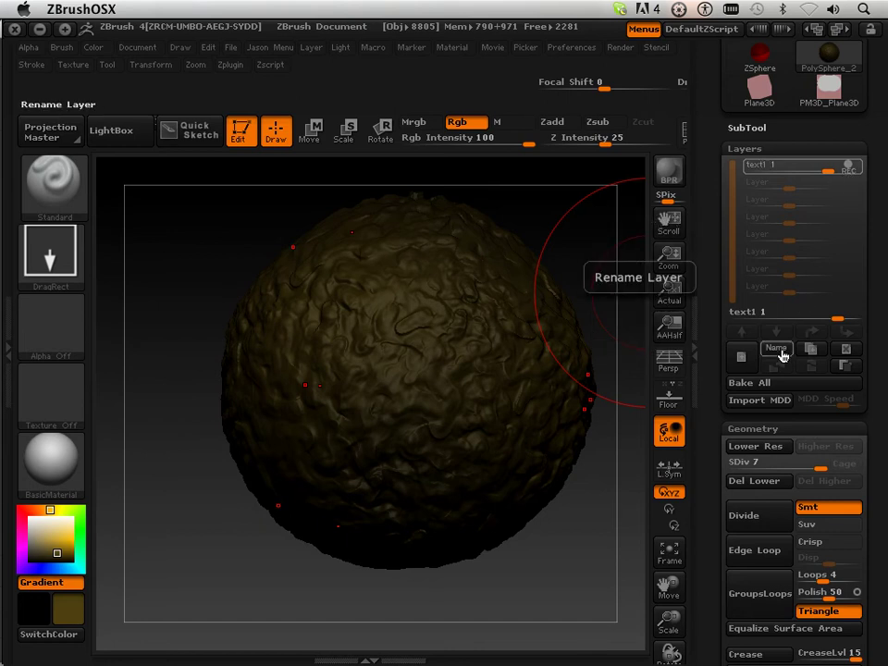
left_click(743, 359)
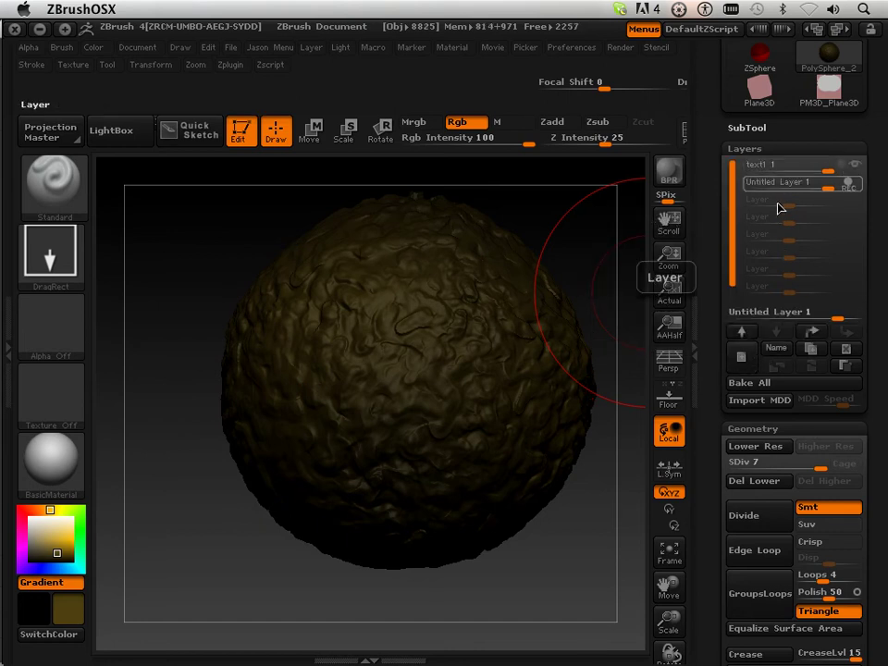
left_click(775, 349)
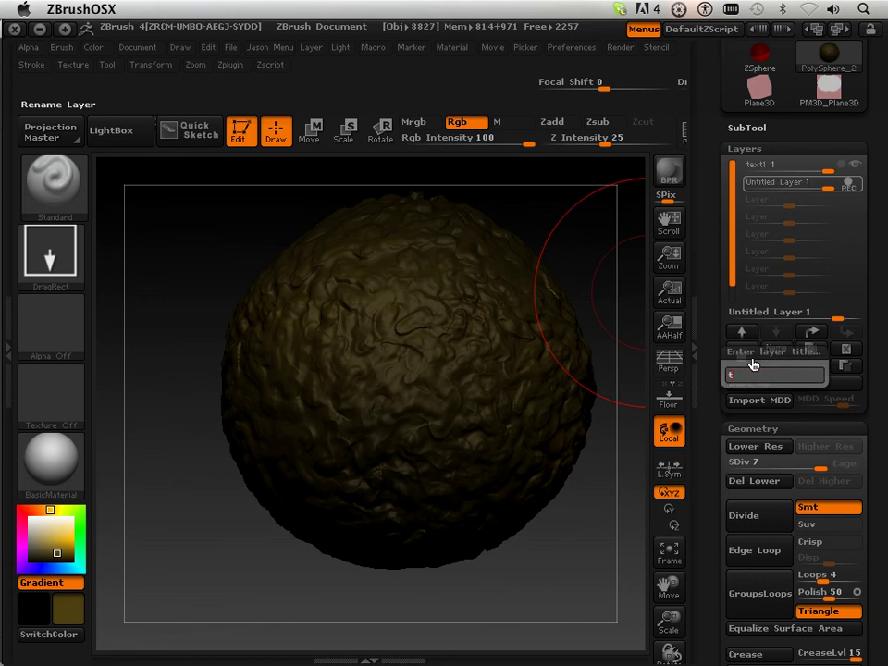
key("Return")
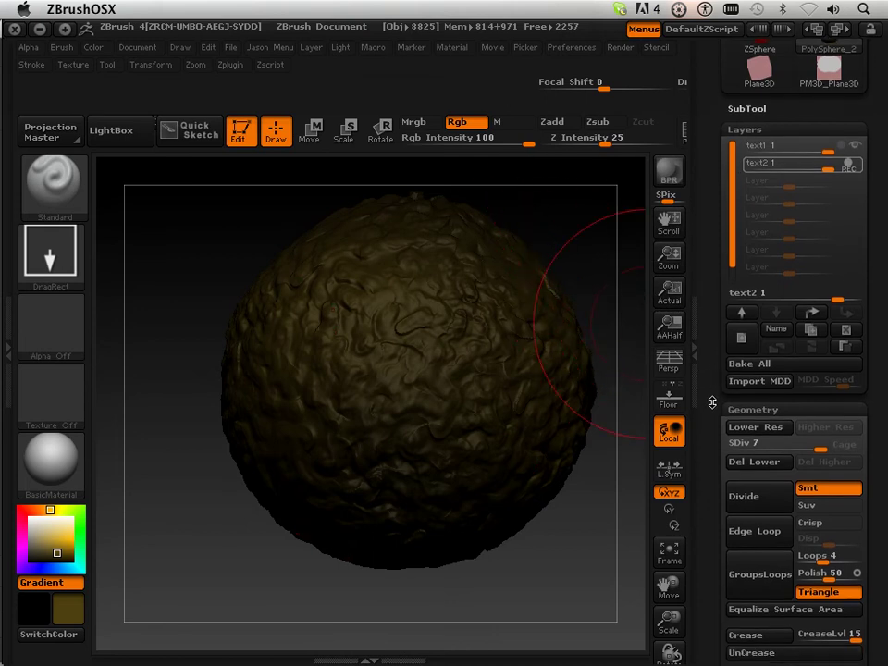
Mask the sphere by cavity and paint its unmasked surface a light golden tan on the text2 layer.
left_click_drag(709, 425, 709, 252)
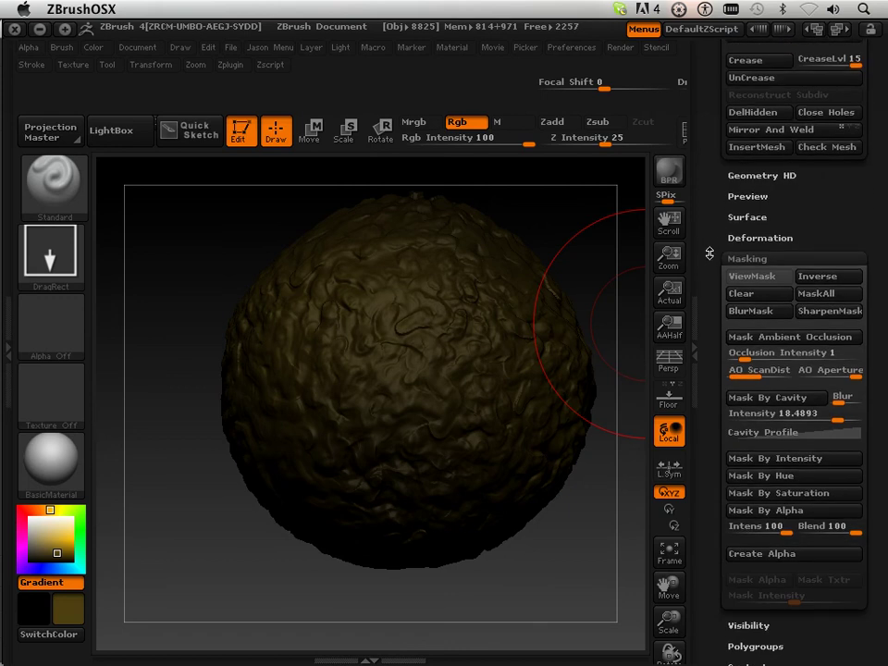
left_click(743, 403)
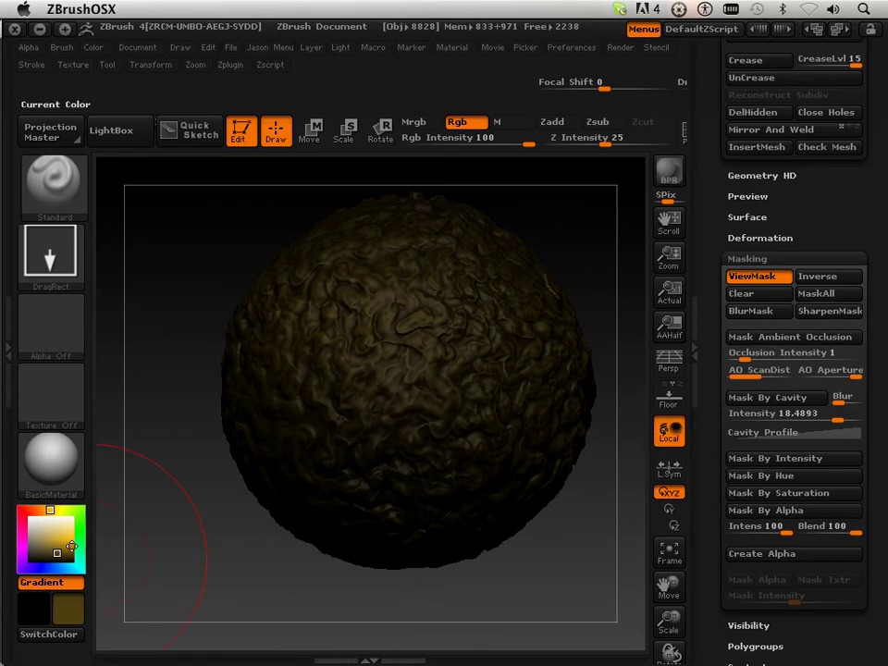
left_click_drag(55, 550, 49, 539)
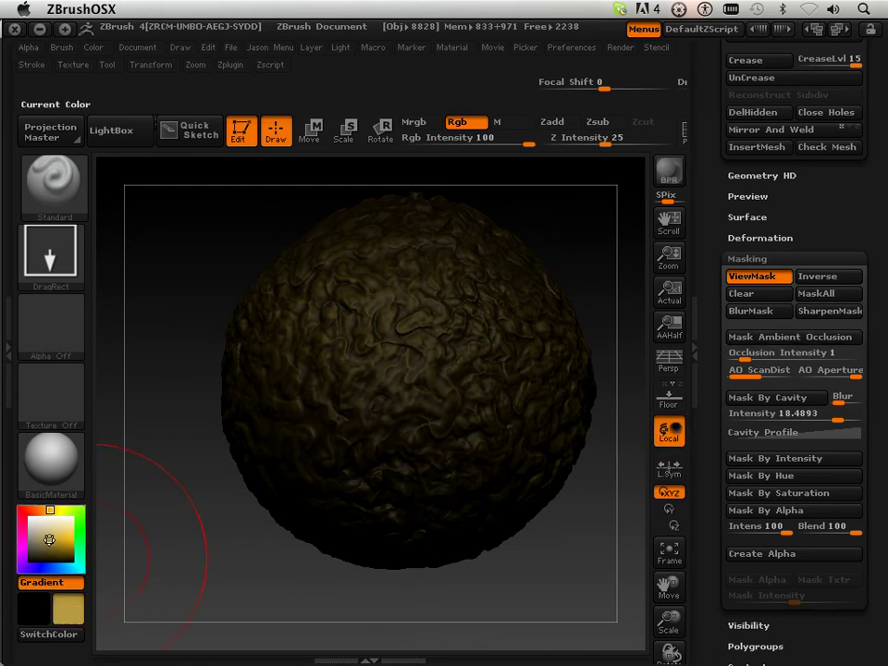
mouse_move(434, 348)
left_mouse_down()
mouse_move(428, 626)
mouse_move(437, 665)
left_mouse_up()
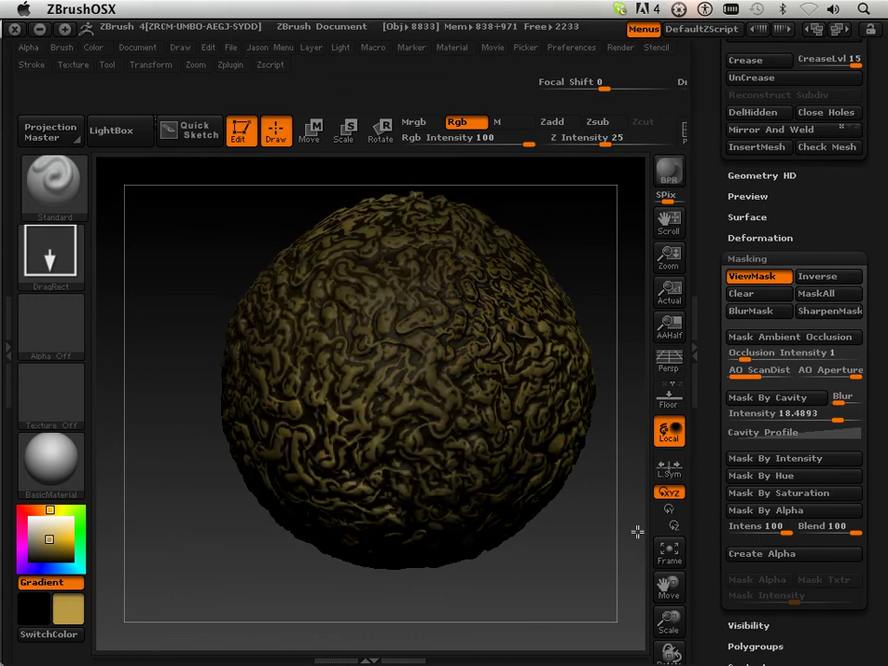
left_click_drag(581, 560, 636, 434)
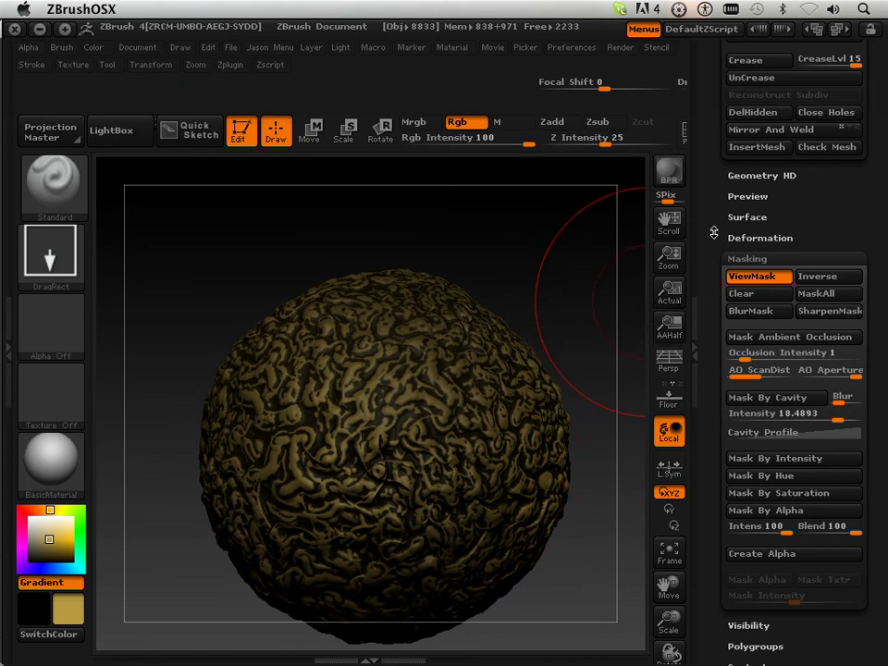
Add a third layer to the sphere and name it text3.
left_click_drag(711, 200, 706, 378)
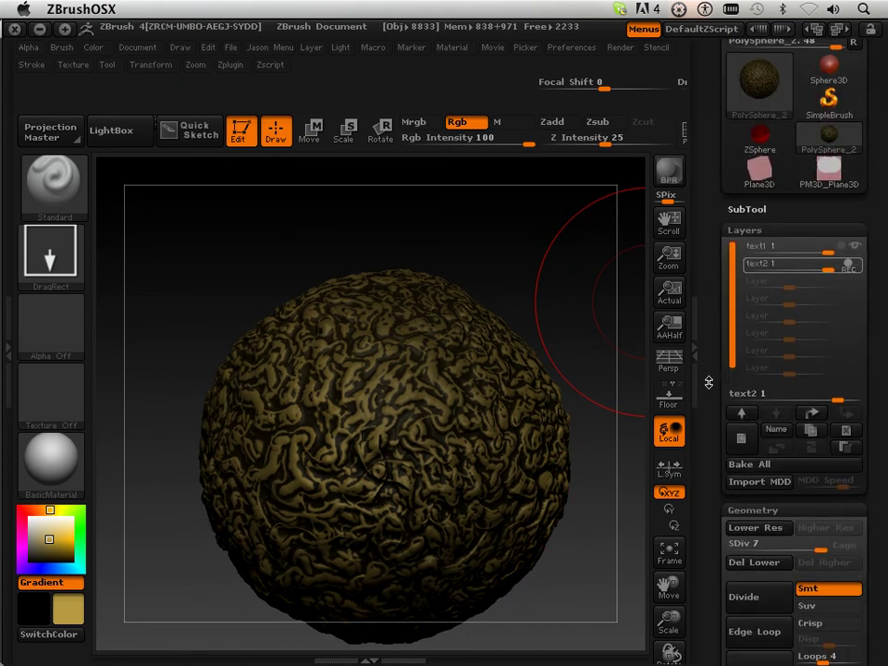
left_click(753, 442)
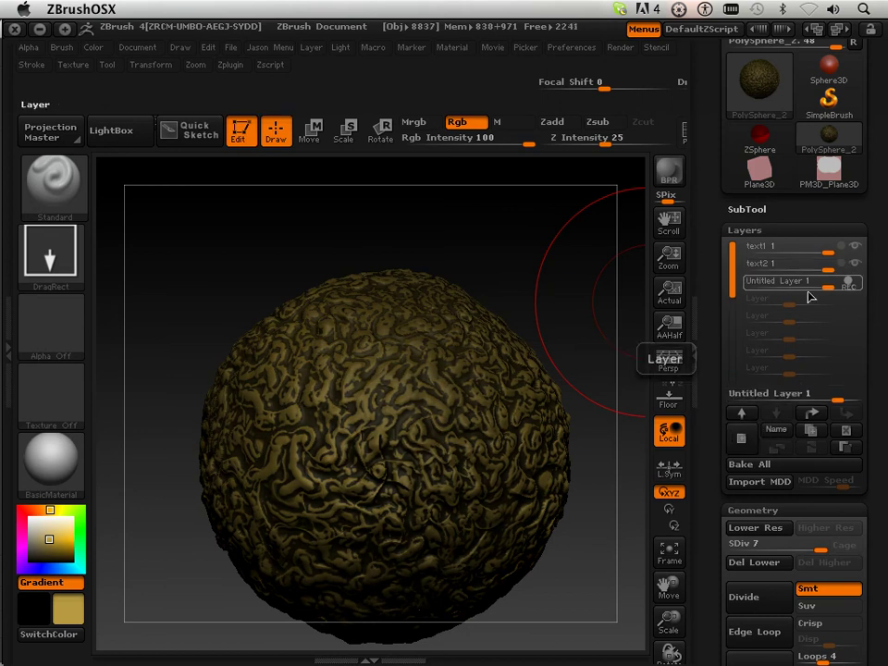
left_click(776, 429)
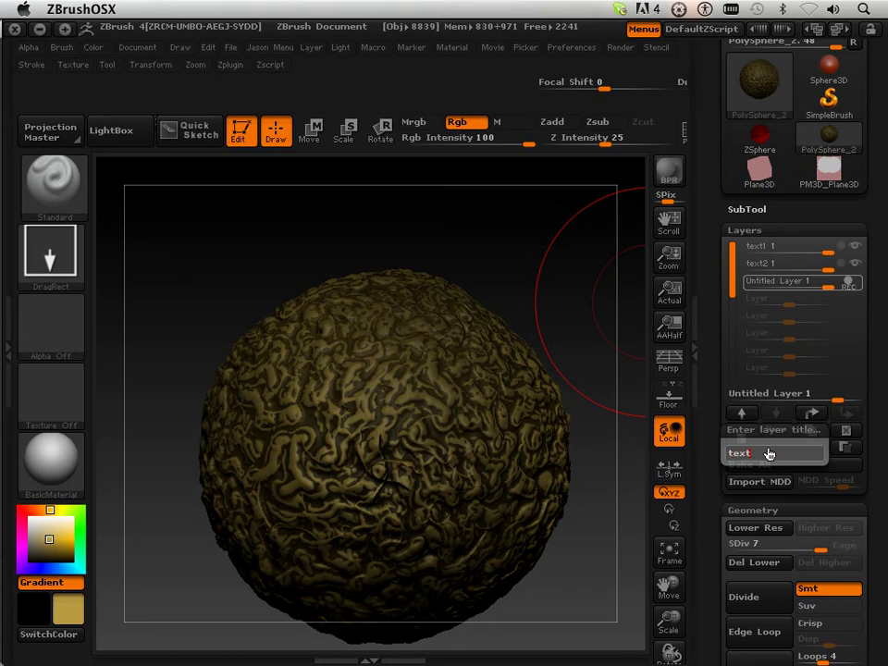
key("Return")
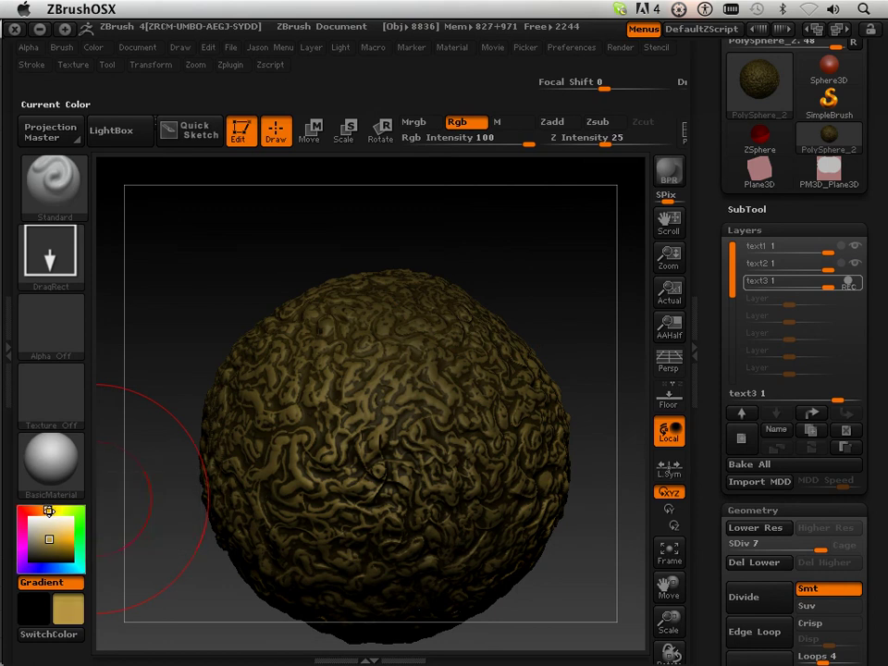
Pick a medium blue as the paint color and assign the speckled Alpha 07 to the Standard brush.
left_click_drag(73, 511, 82, 549)
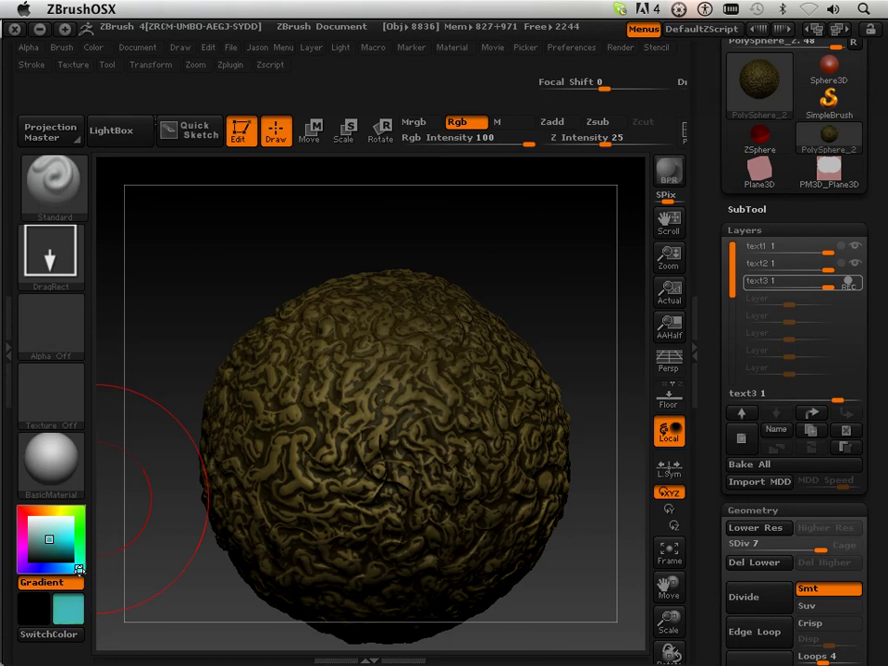
left_click_drag(73, 569, 57, 570)
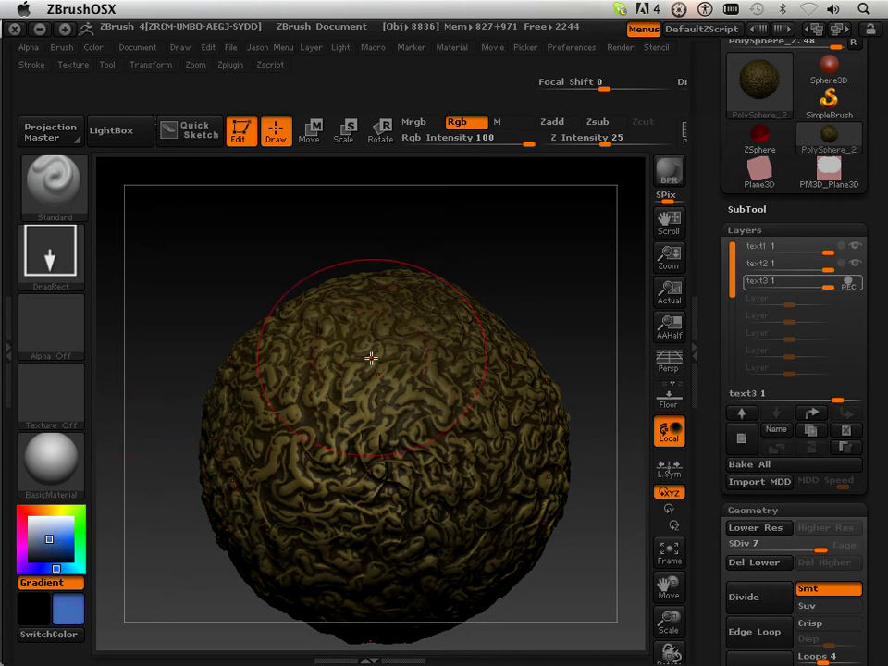
left_click(51, 326)
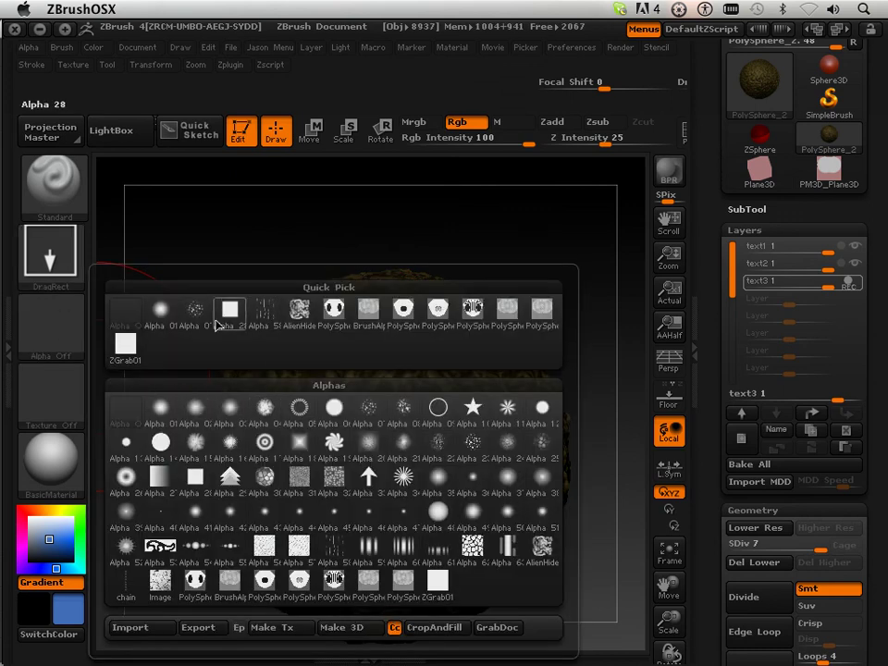
left_click(367, 415)
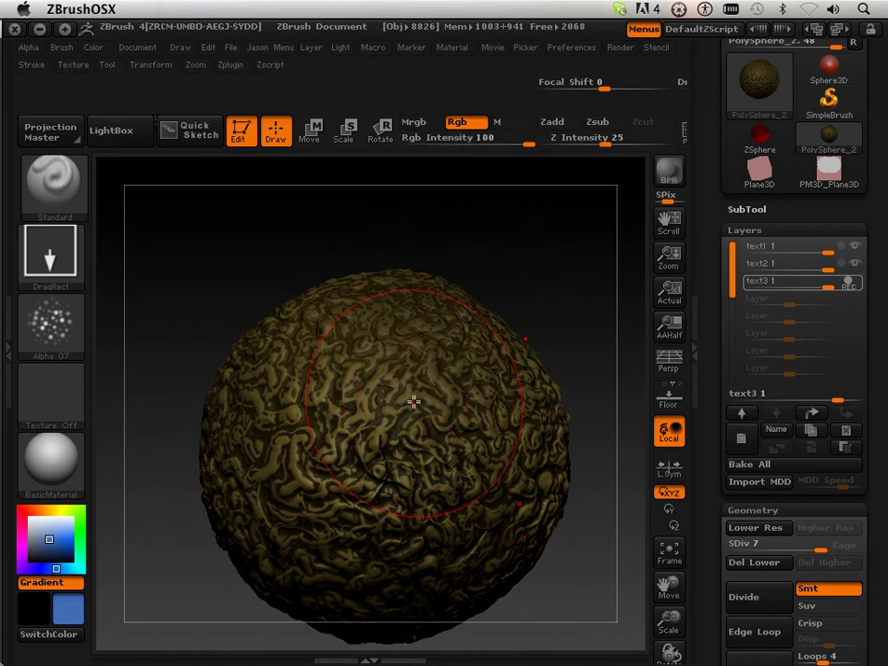
Stamp blue speckles all over the sphere on the text3 layer, covering several sides.
left_click_drag(360, 443, 321, 399)
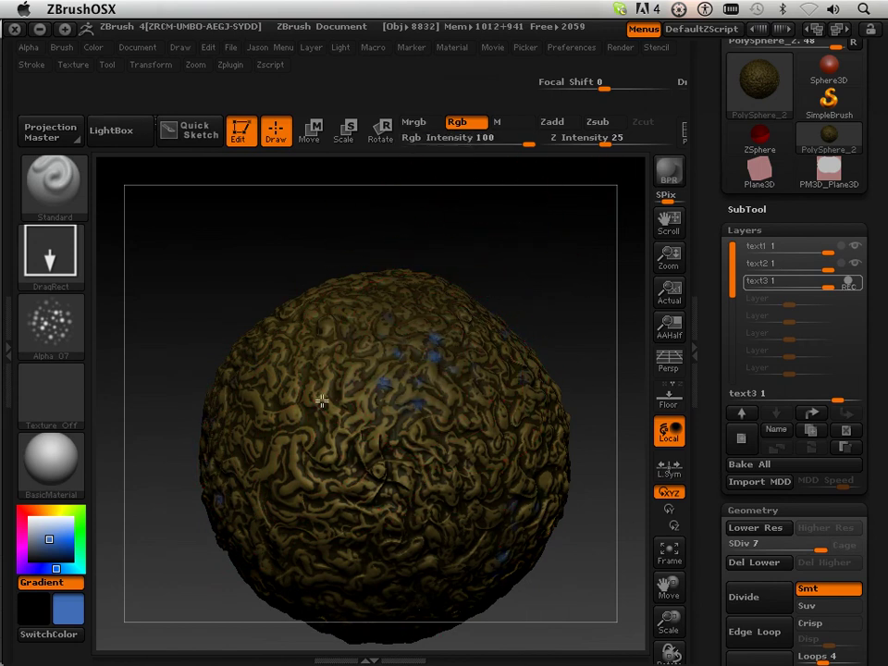
mouse_move(476, 628)
left_mouse_down()
mouse_move(413, 535)
mouse_move(430, 541)
left_mouse_up()
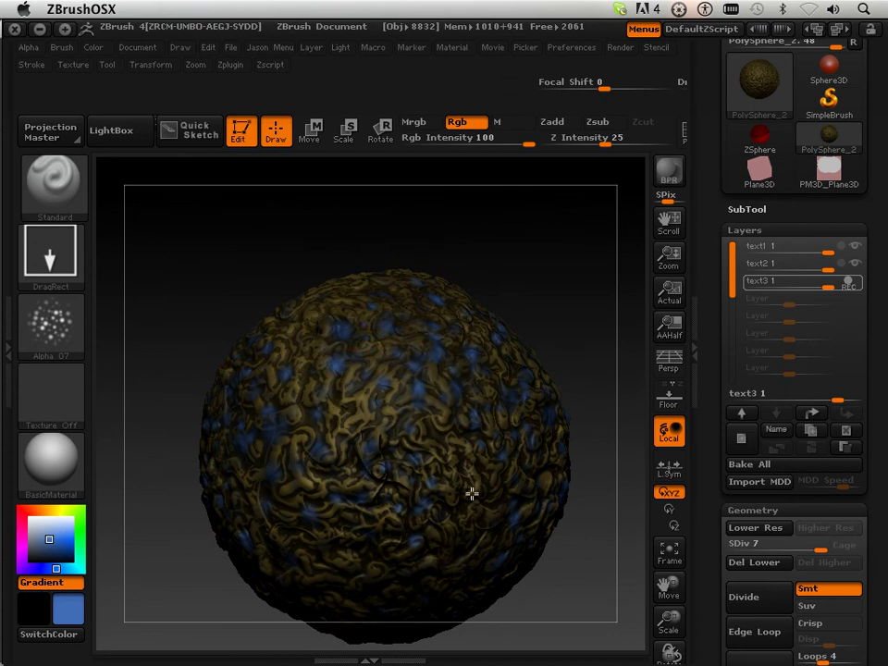
mouse_move(539, 319)
left_mouse_down()
mouse_move(489, 432)
mouse_move(490, 269)
left_mouse_up()
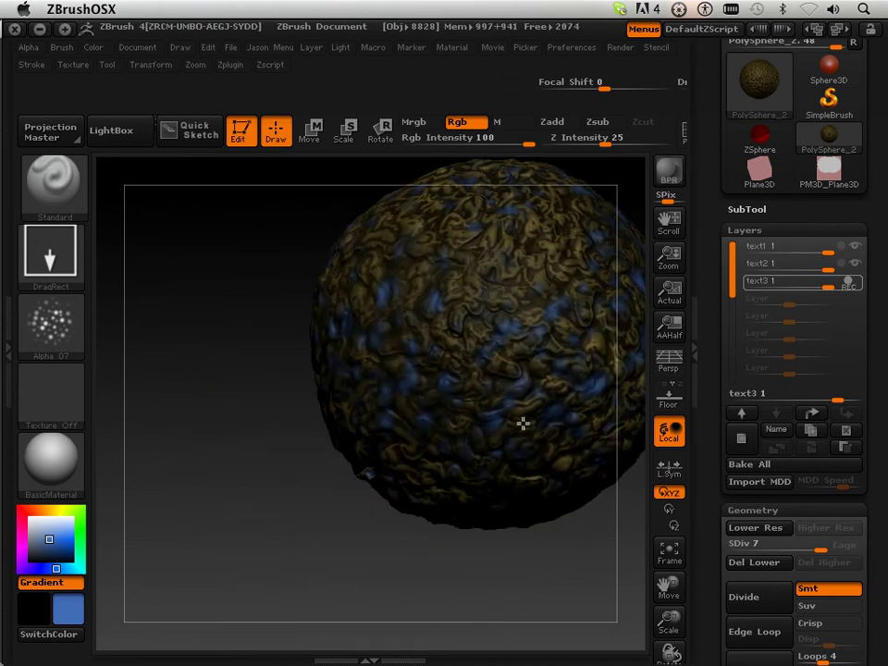
left_click_drag(669, 586, 559, 499)
Replace the cavity mask on the sphere with a mask by hue and sharpen it.
left_click_drag(715, 468, 714, 298)
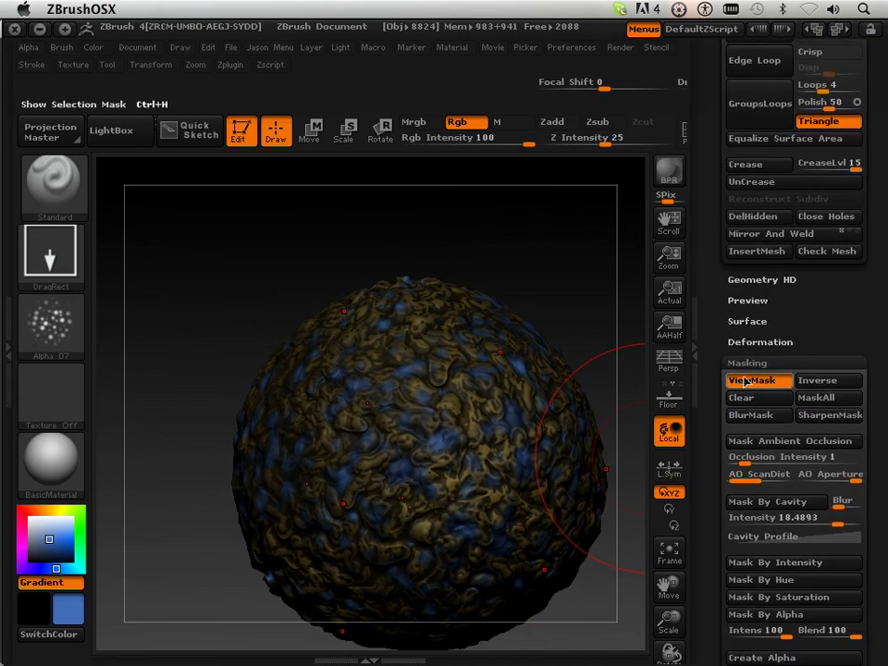
left_click(740, 397)
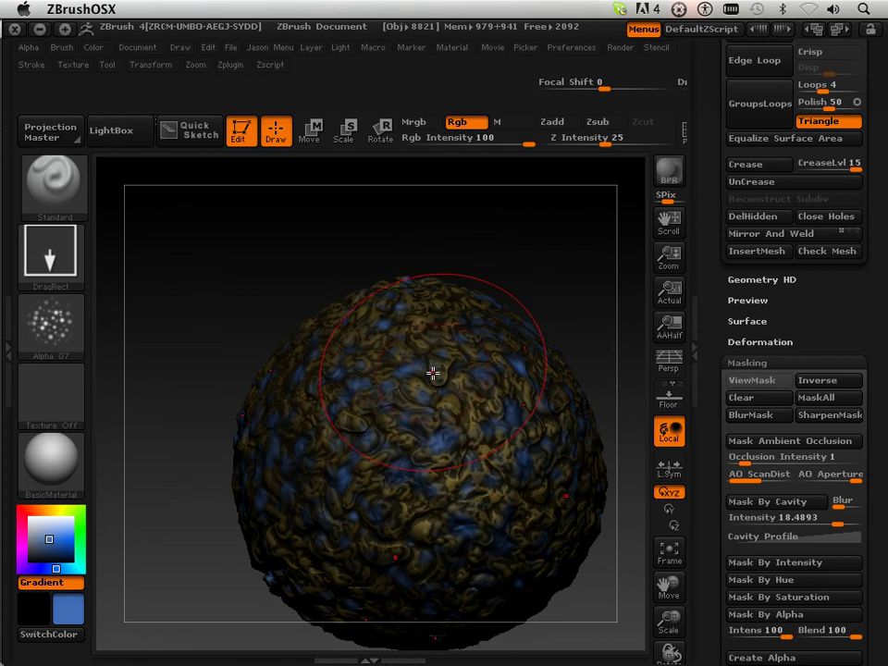
mouse_move(443, 375)
left_mouse_down()
mouse_move(456, 342)
mouse_move(494, 403)
mouse_move(494, 409)
mouse_move(460, 371)
mouse_move(481, 456)
mouse_move(471, 456)
mouse_move(486, 456)
mouse_move(489, 475)
mouse_move(638, 499)
left_mouse_up()
left_click_drag(711, 587, 712, 523)
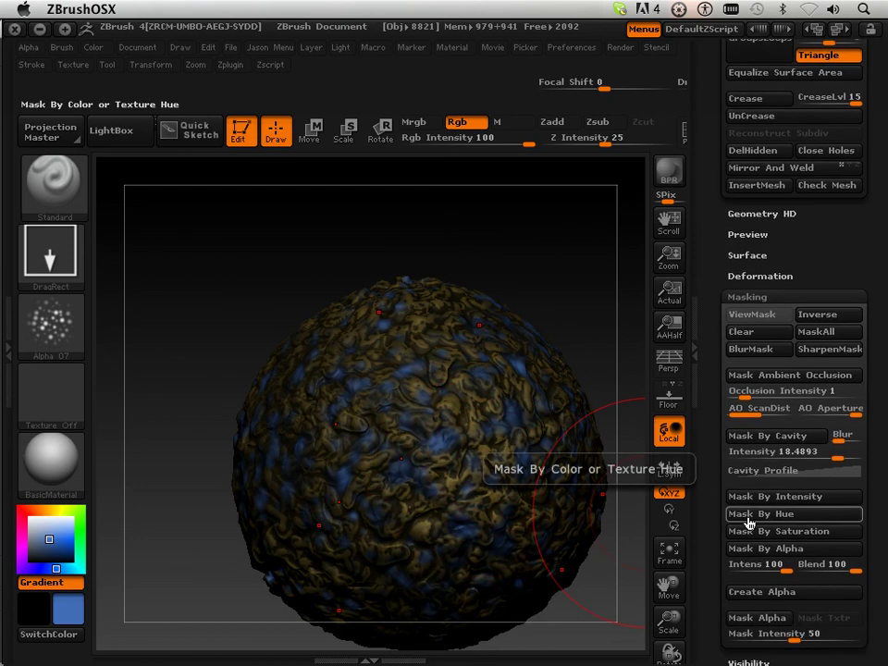
left_click(751, 522)
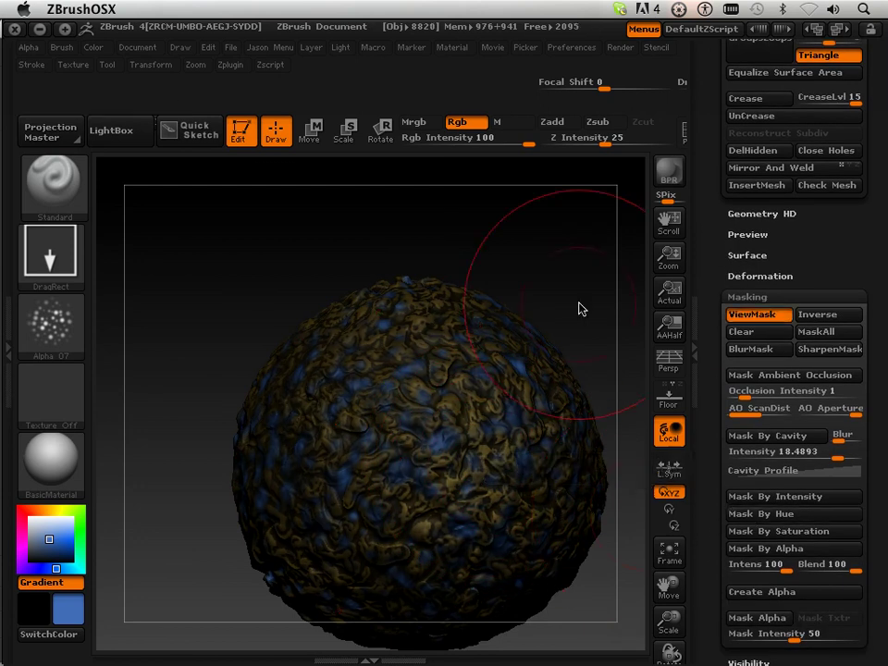
left_click_drag(579, 307, 610, 335)
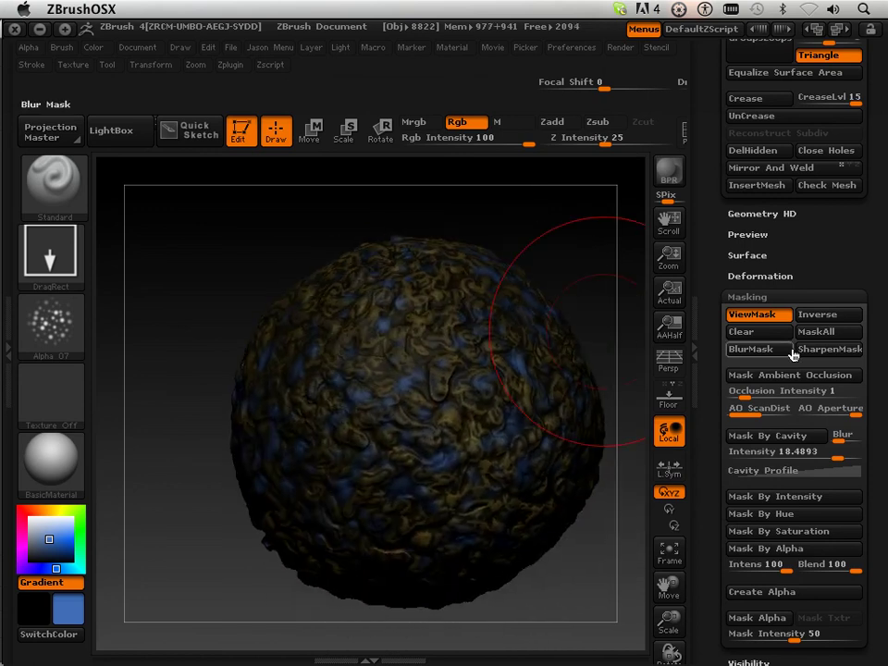
left_click(820, 354)
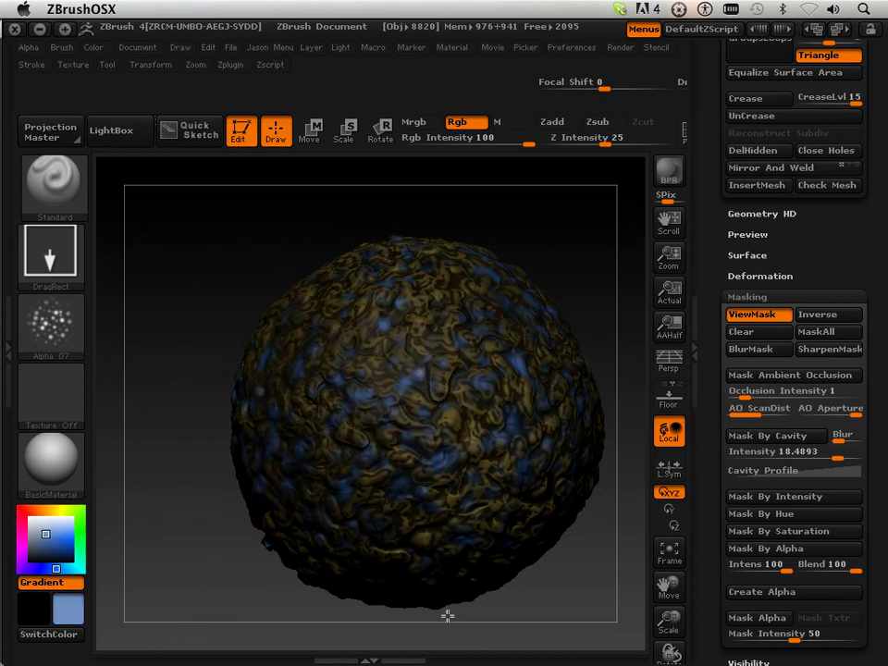
Paint a lighter blue over the unmasked areas of the sphere on the text3 layer and clear the mask.
left_click_drag(447, 615, 465, 643)
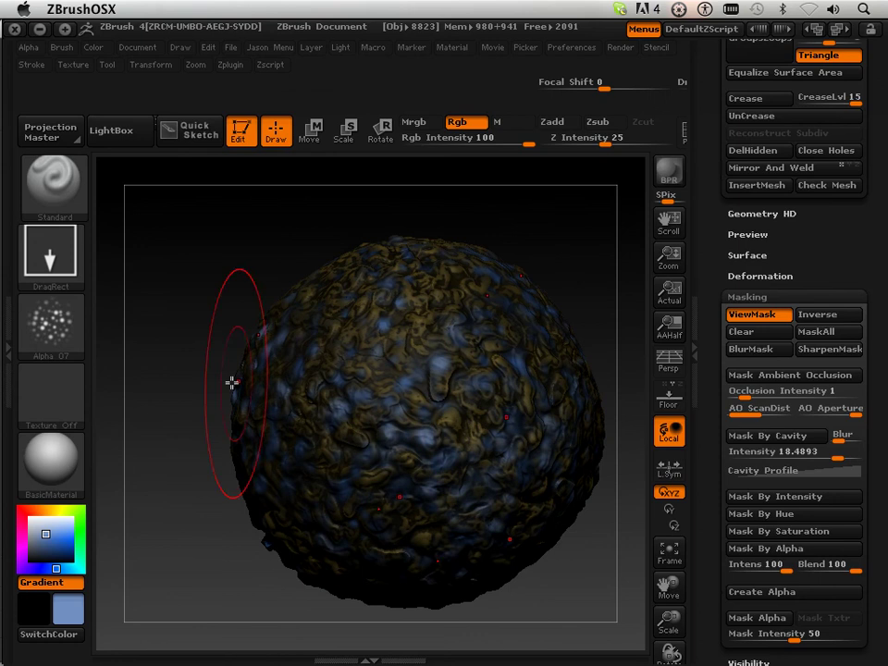
mouse_move(232, 380)
left_mouse_down()
mouse_move(202, 339)
mouse_move(233, 313)
mouse_move(246, 345)
mouse_move(196, 374)
left_mouse_up()
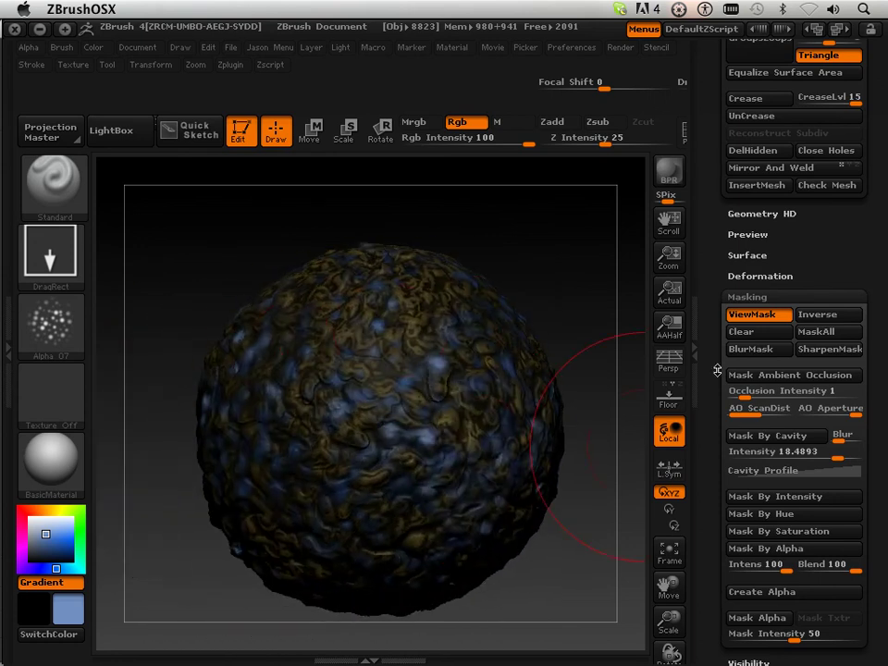
left_click(751, 333)
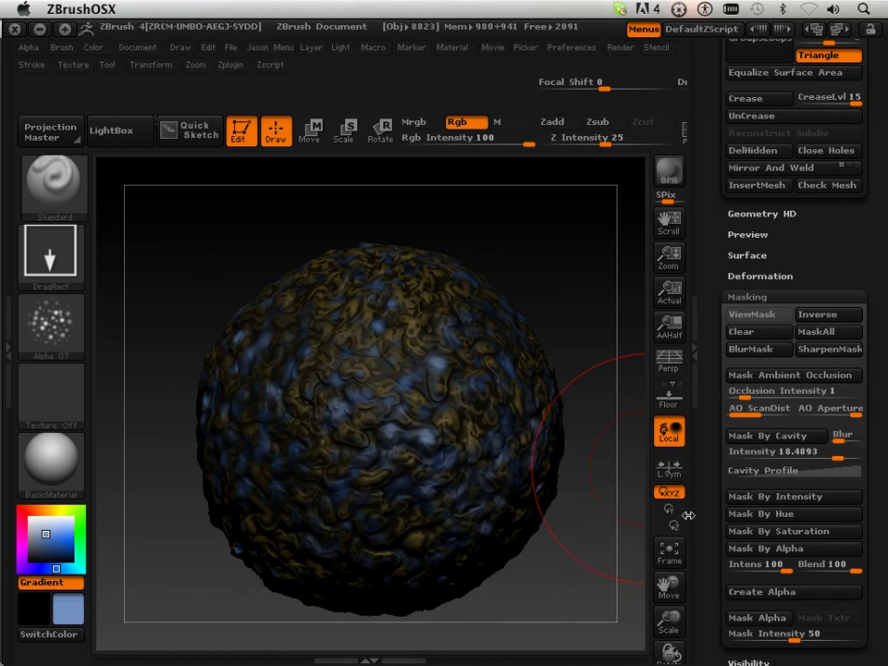
Try a text3 layer intensity of 0.6 together with text1 intensities of -0.73 and -0.08.
left_click_drag(713, 203, 713, 389)
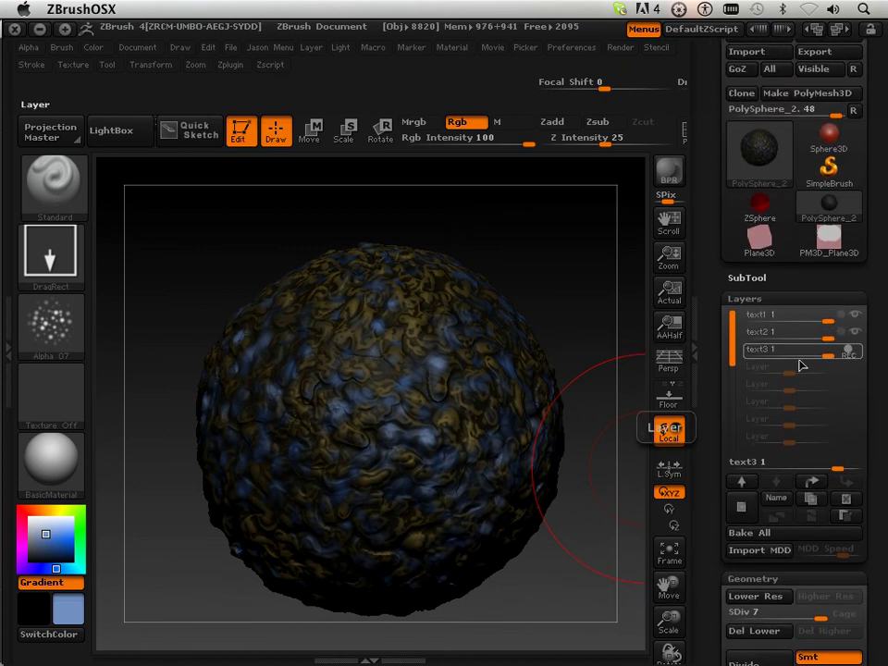
mouse_move(825, 356)
left_mouse_down()
mouse_move(805, 357)
mouse_move(813, 355)
left_mouse_up()
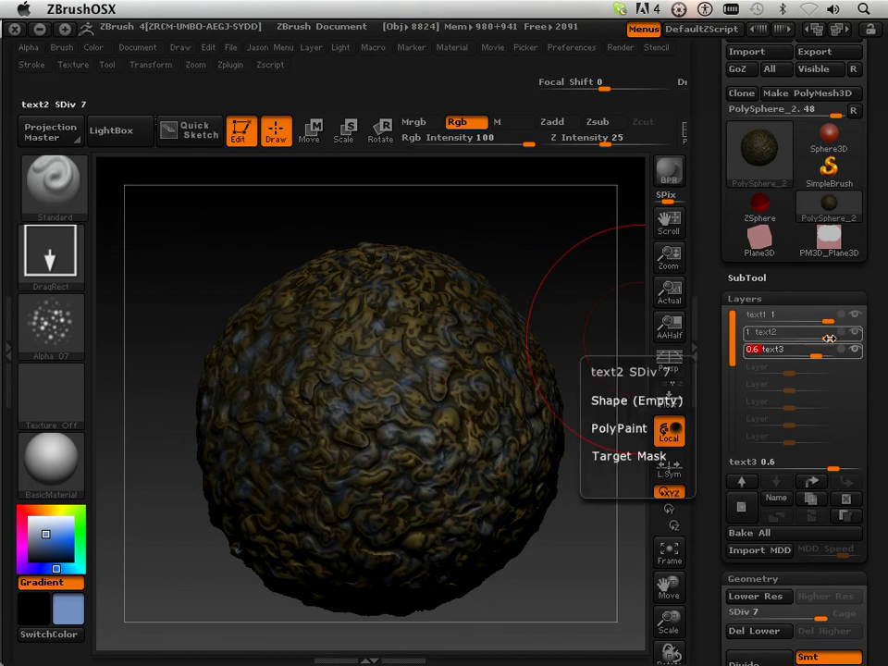
left_click_drag(818, 337, 780, 321)
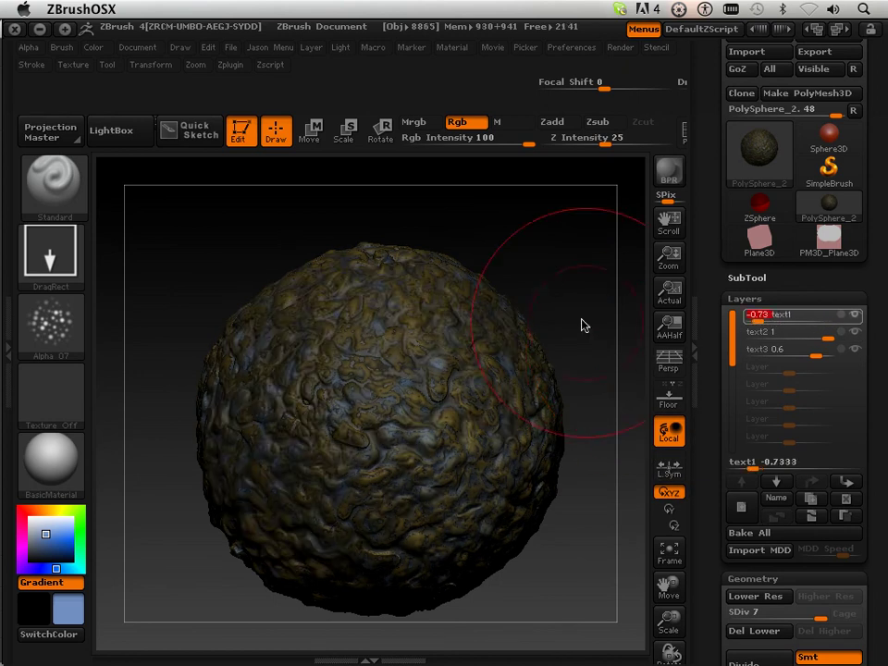
left_click_drag(777, 319, 782, 317)
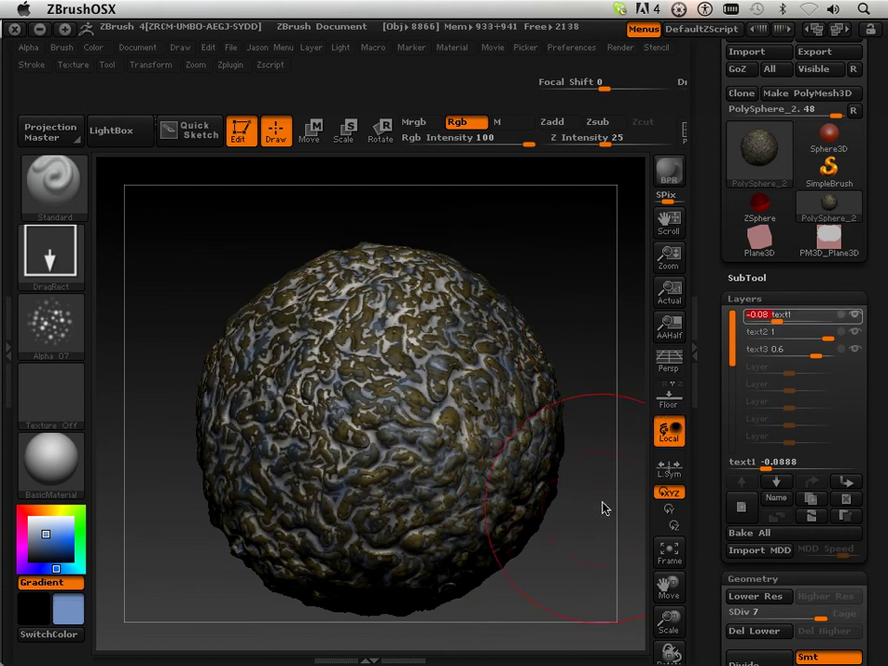
mouse_move(602, 507)
left_mouse_down()
mouse_move(517, 541)
mouse_move(590, 563)
mouse_move(618, 547)
left_mouse_up()
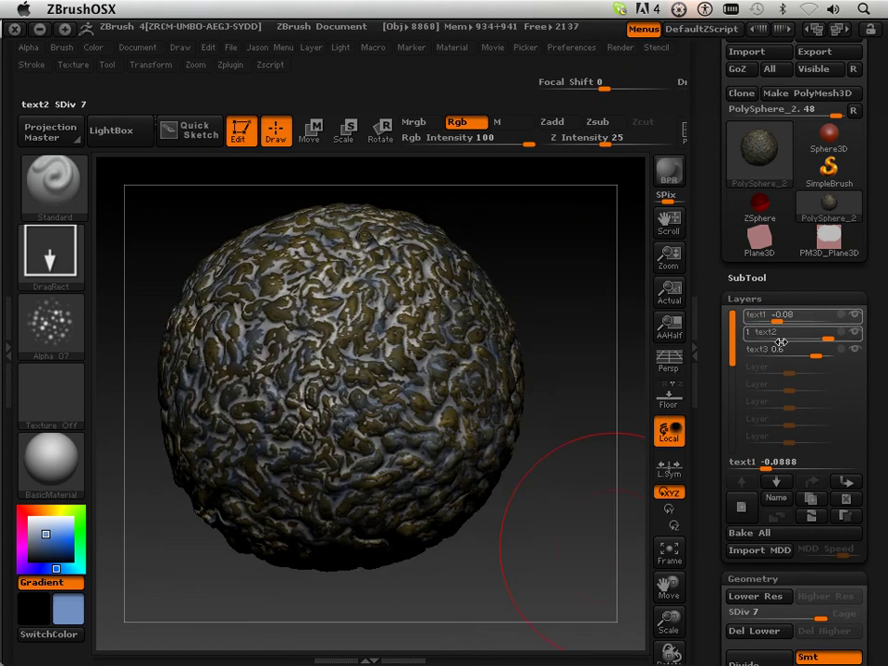
Set the text1 layer's intensity to 1 and the text3 layer's intensity to 0.51.
left_click_drag(782, 321, 828, 344)
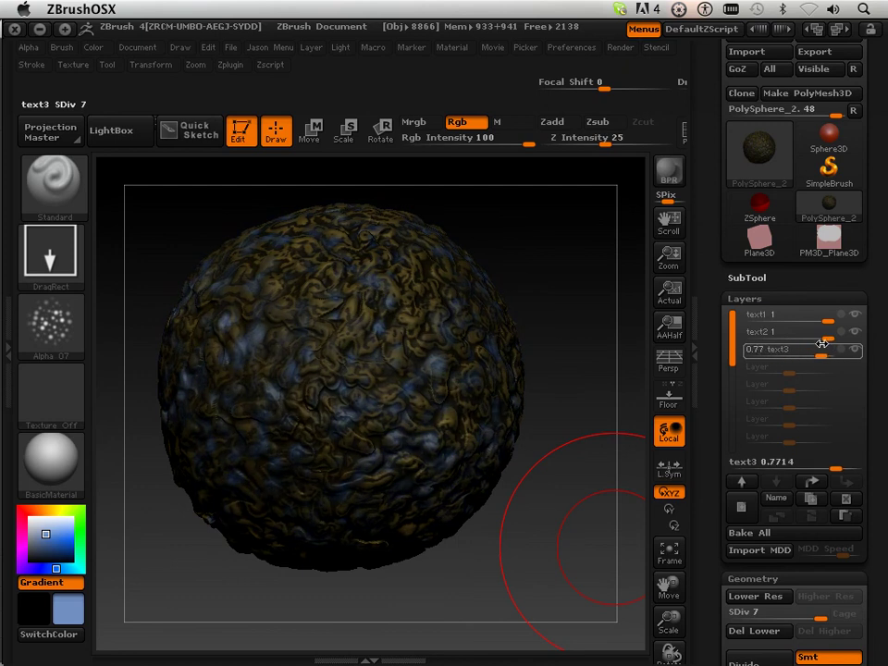
left_click_drag(785, 368, 772, 367)
left_click_drag(669, 622, 668, 557)
left_click_drag(808, 356, 811, 357)
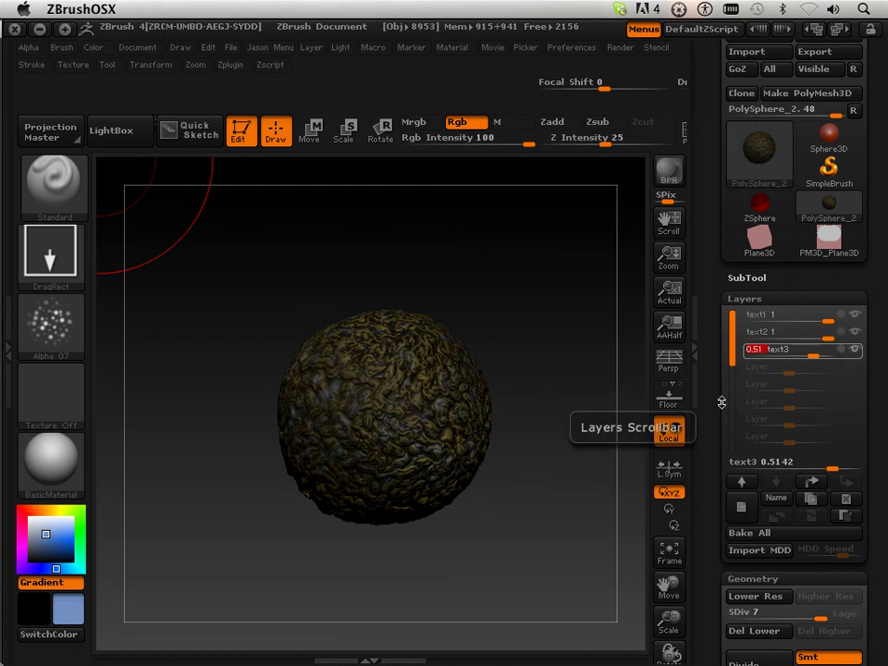
left_click_drag(524, 506, 505, 440)
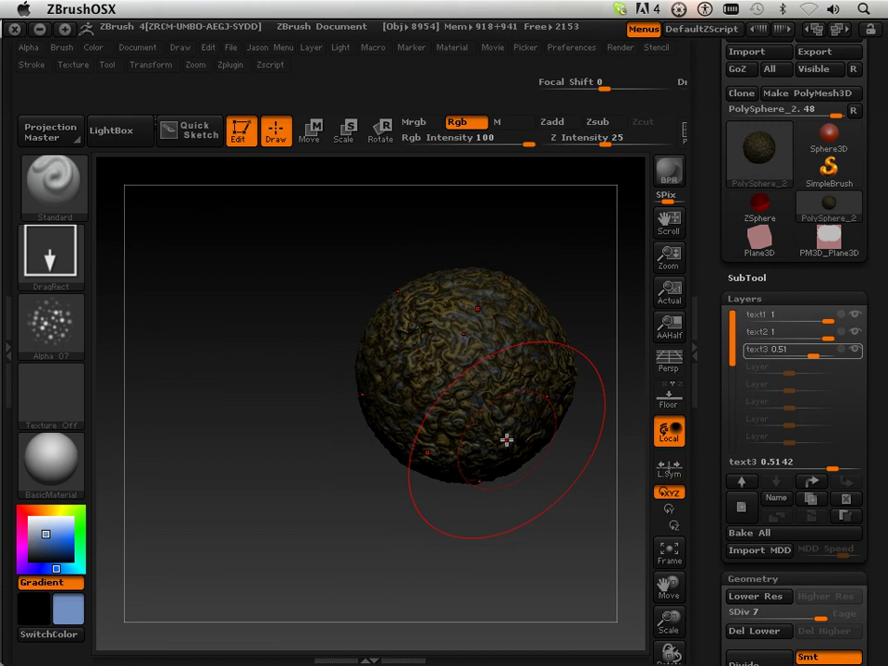